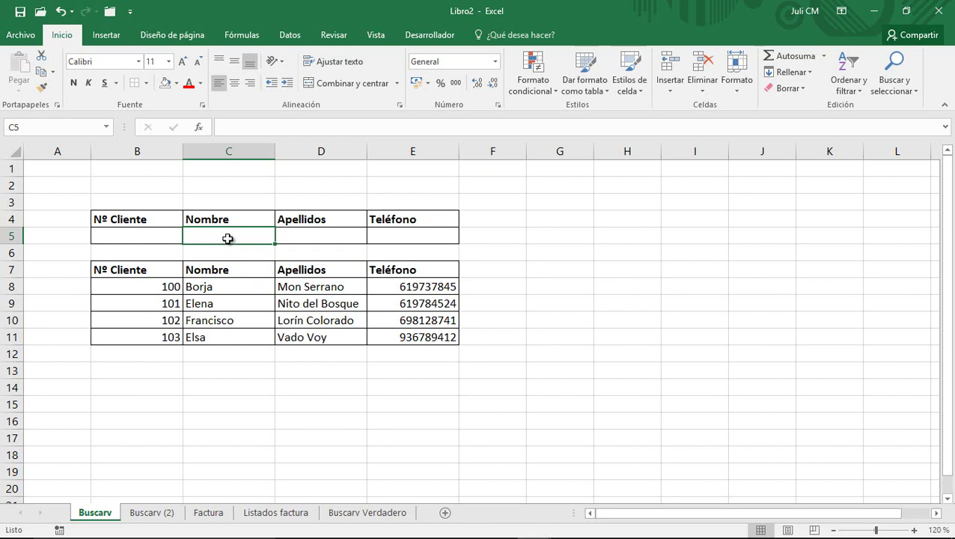
{"action": "left_click", "coordinate": [139, 239]}
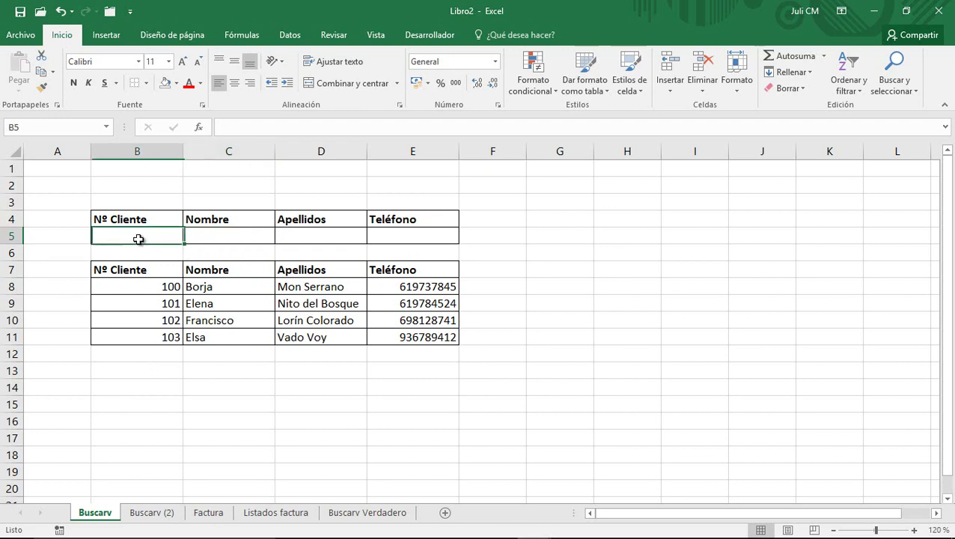
{"action": "left_click", "coordinate": [224, 237]}
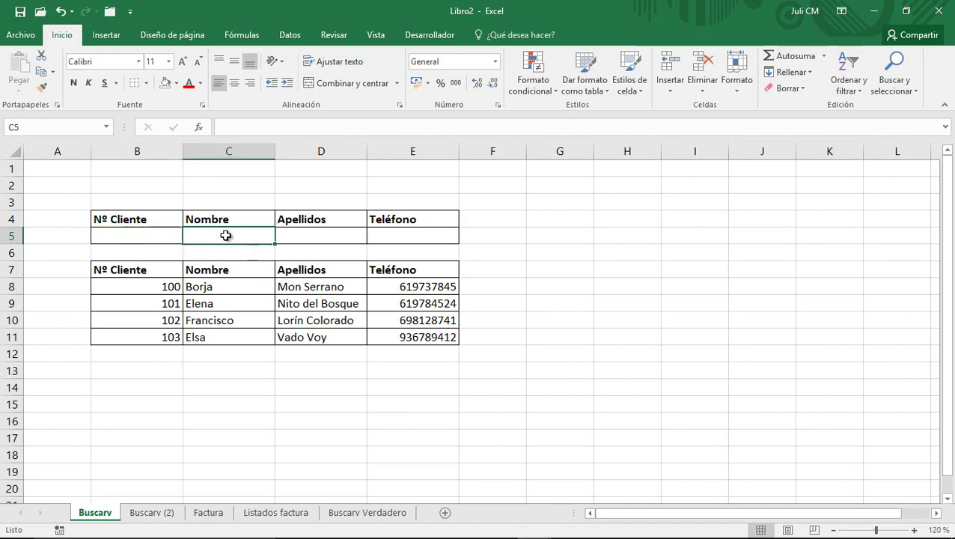
{"action": "left_click", "coordinate": [309, 237]}
{"action": "left_click", "coordinate": [423, 238]}
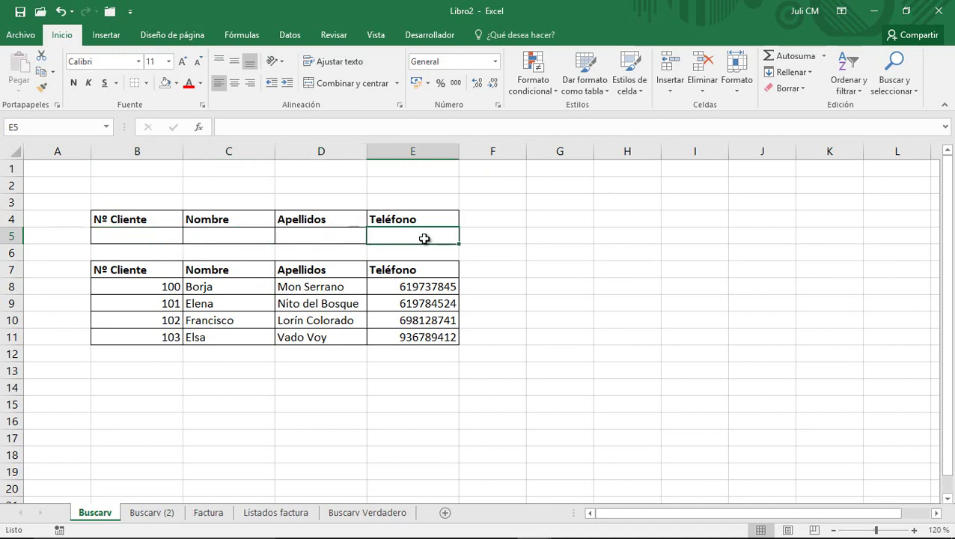
{"action": "left_click", "coordinate": [243, 237]}
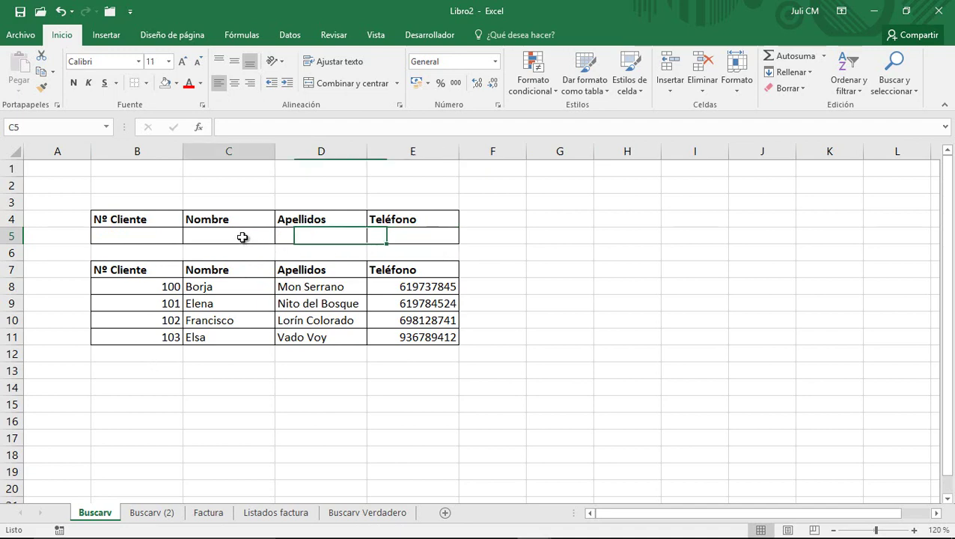
{"action": "left_click", "coordinate": [155, 233]}
Start a BUSCARV formula in C5 that uses the client number cell B5 as the lookup value.
{"action": "left_click", "coordinate": [224, 235]}
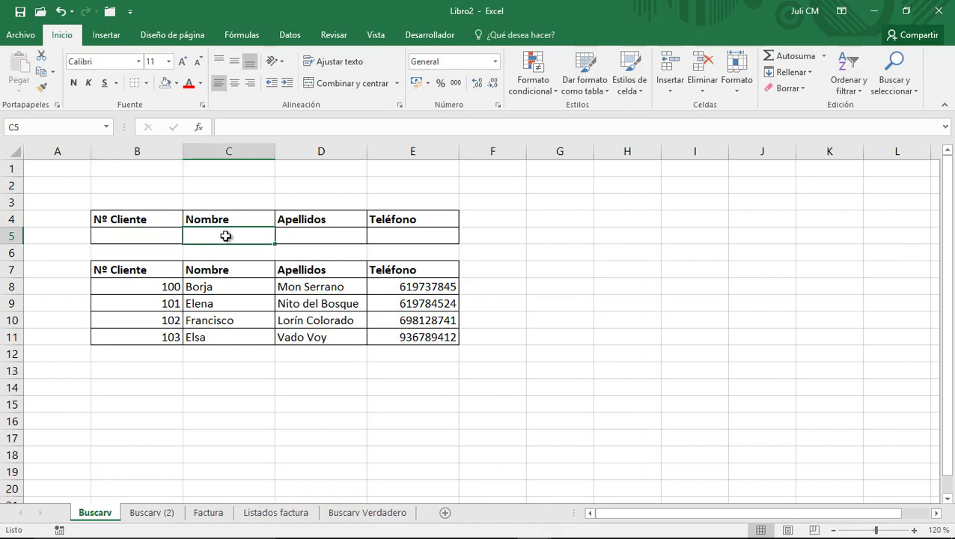
{"action": "type", "text": "=busca"}
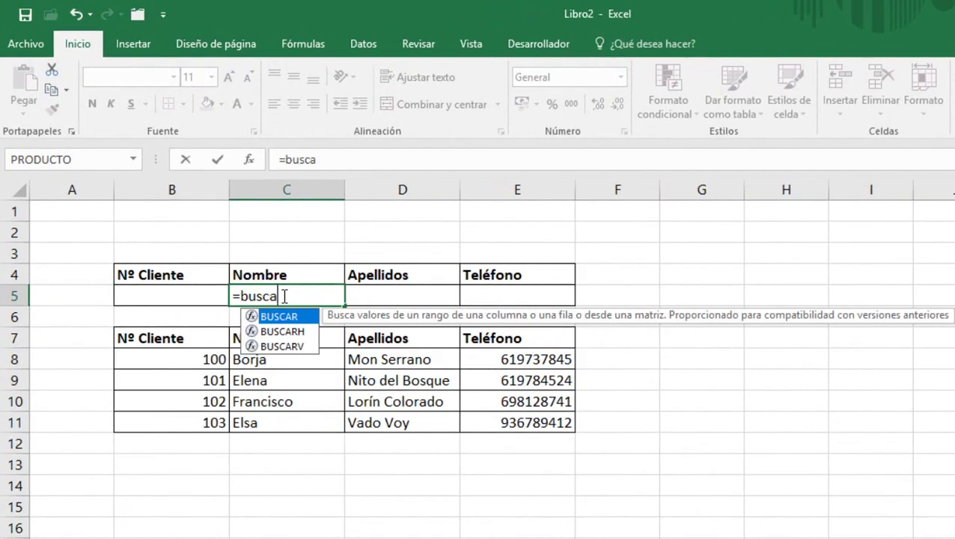
{"action": "type", "text": "rv"}
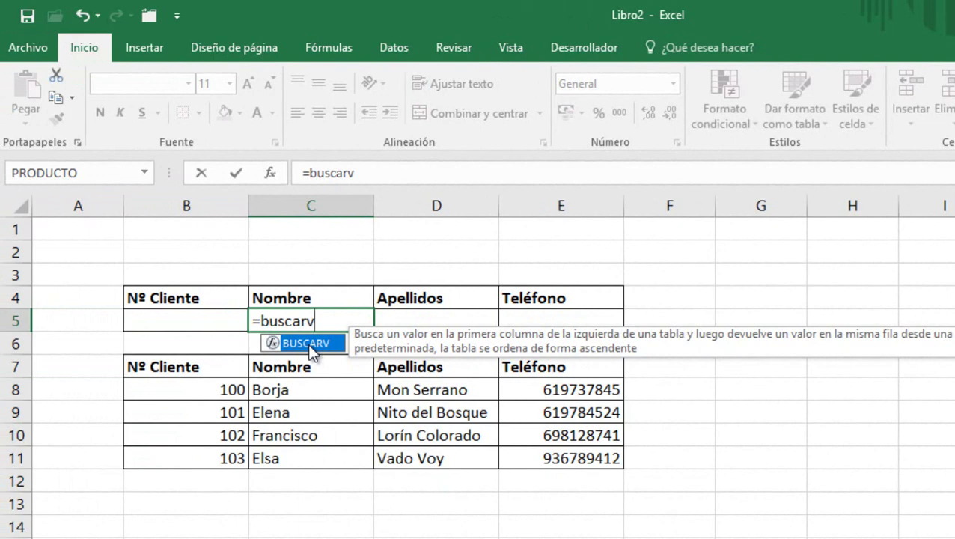
{"action": "type", "text": "("}
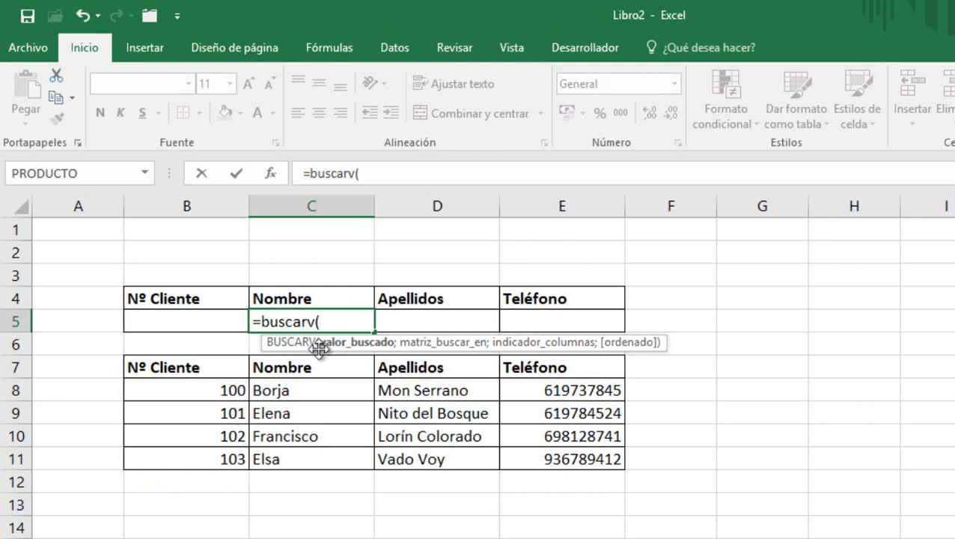
{"action": "left_click", "coordinate": [216, 321]}
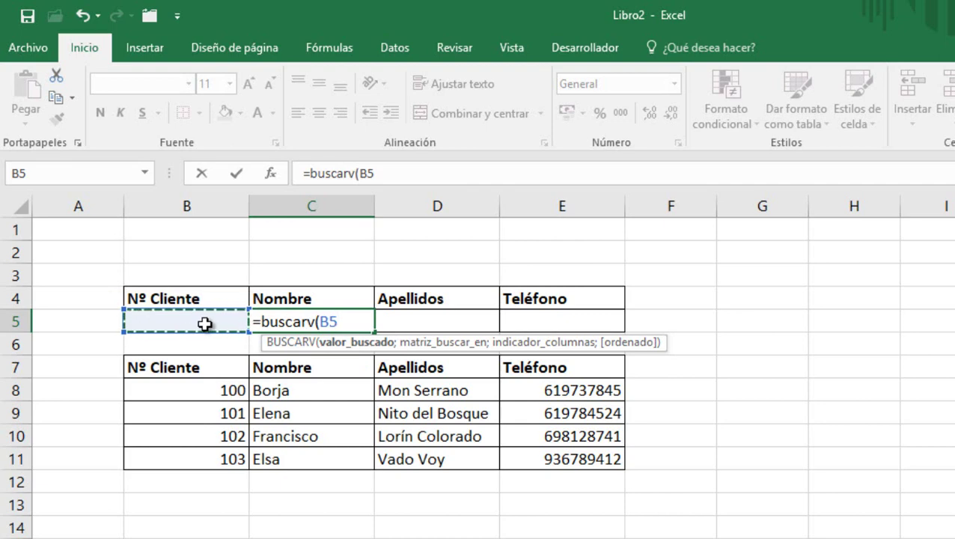
{"action": "type", "text": ";"}
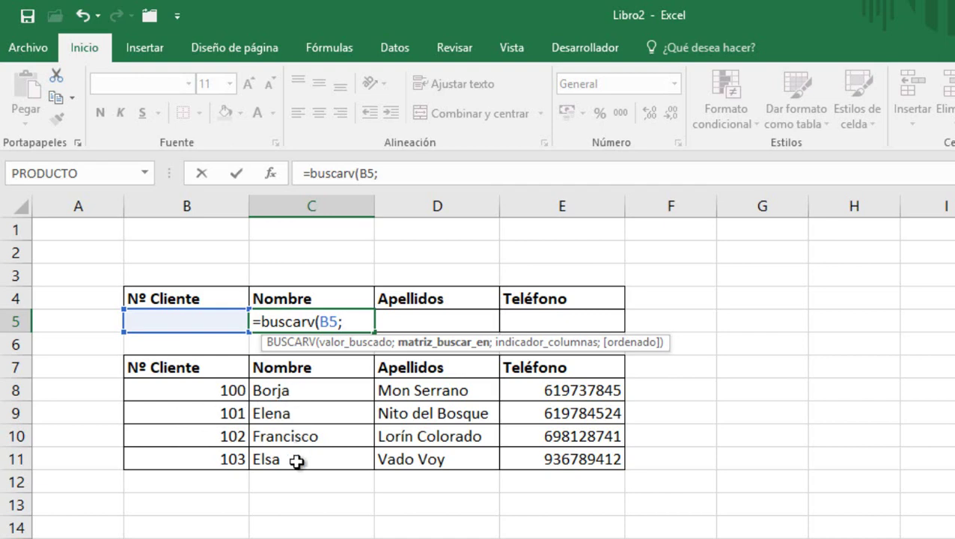
Complete the C5 formula with the lookup range B8:C11, column index 2 and FALSO for an exact match.
{"action": "left_click", "coordinate": [206, 392]}
{"action": "left_click_drag", "start_coordinate": [206, 392], "coordinate": [271, 458]}
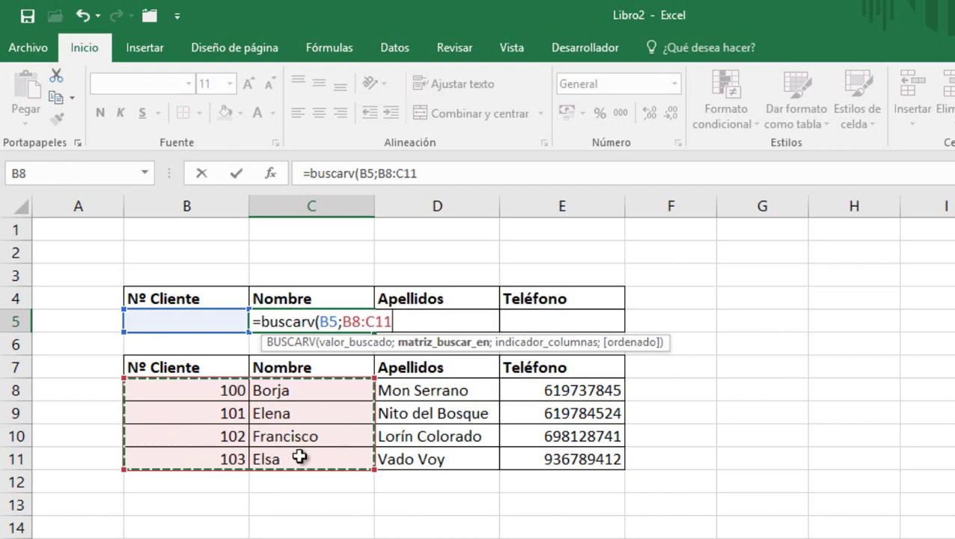
{"action": "type", "text": ";"}
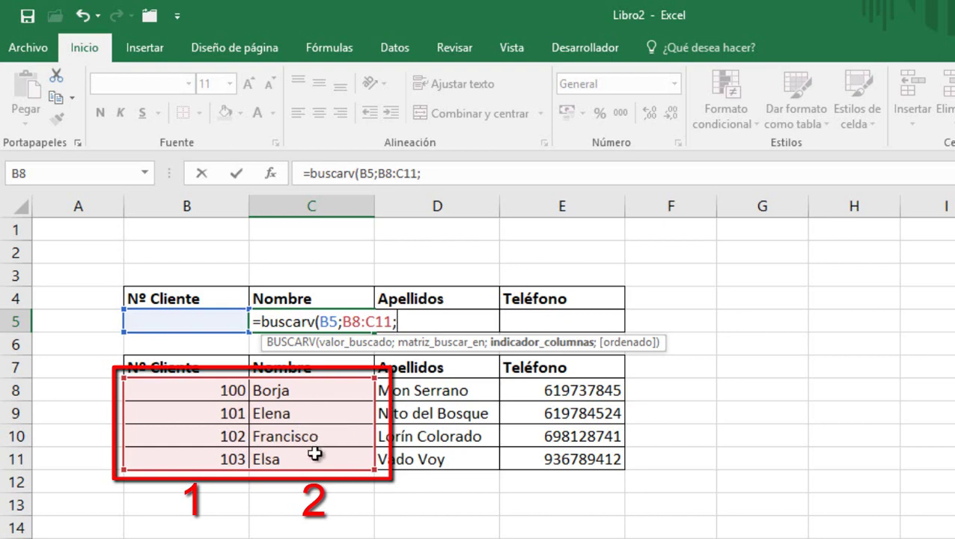
{"action": "type", "text": "2"}
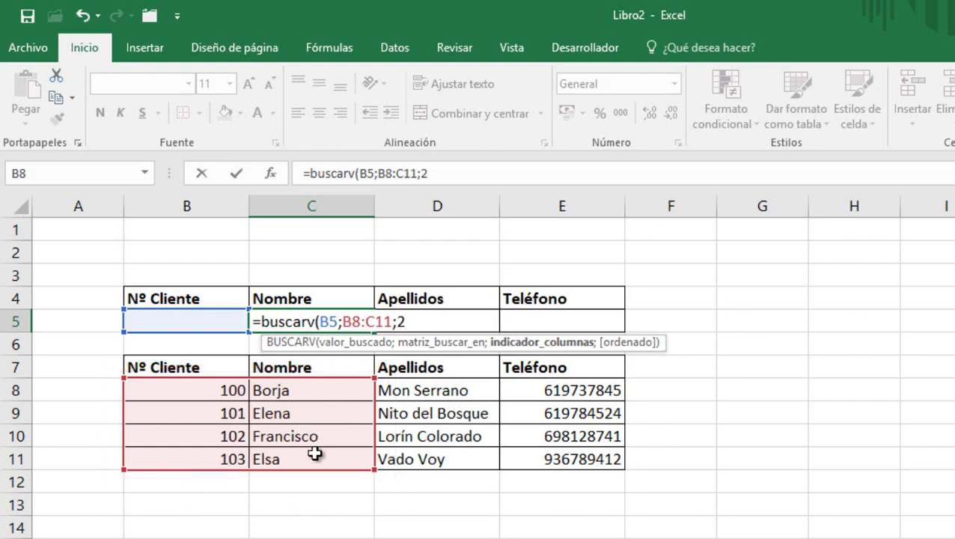
{"action": "type", "text": ";"}
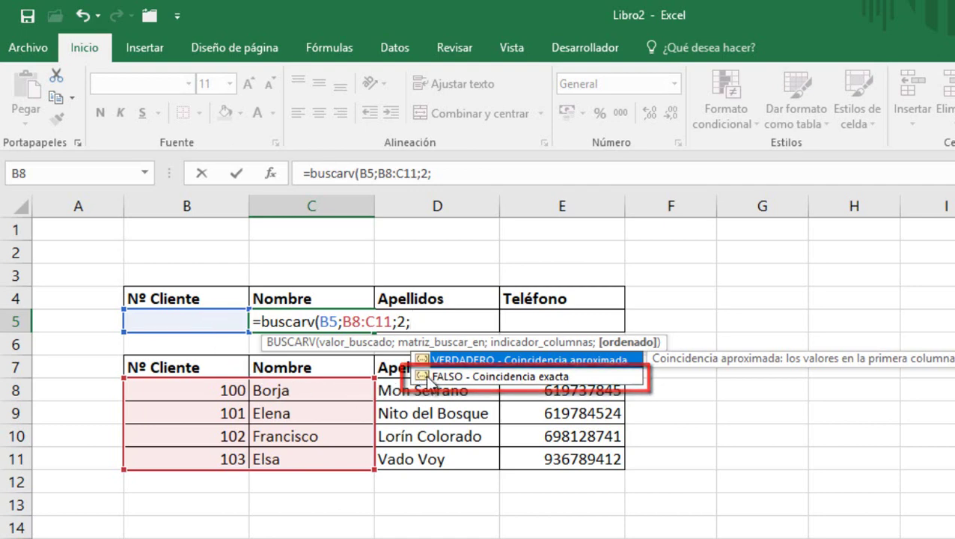
{"action": "double_click", "coordinate": [430, 377]}
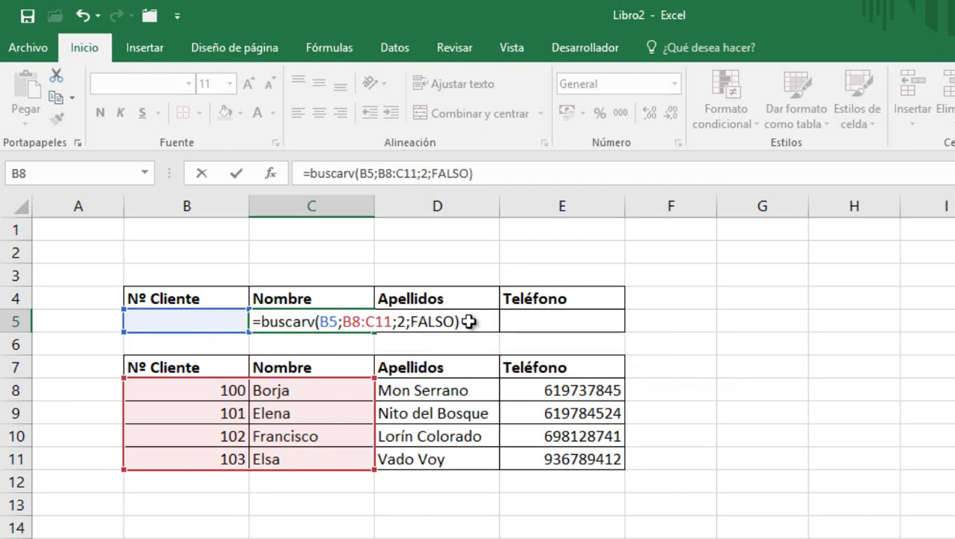
{"action": "key", "text": "Return"}
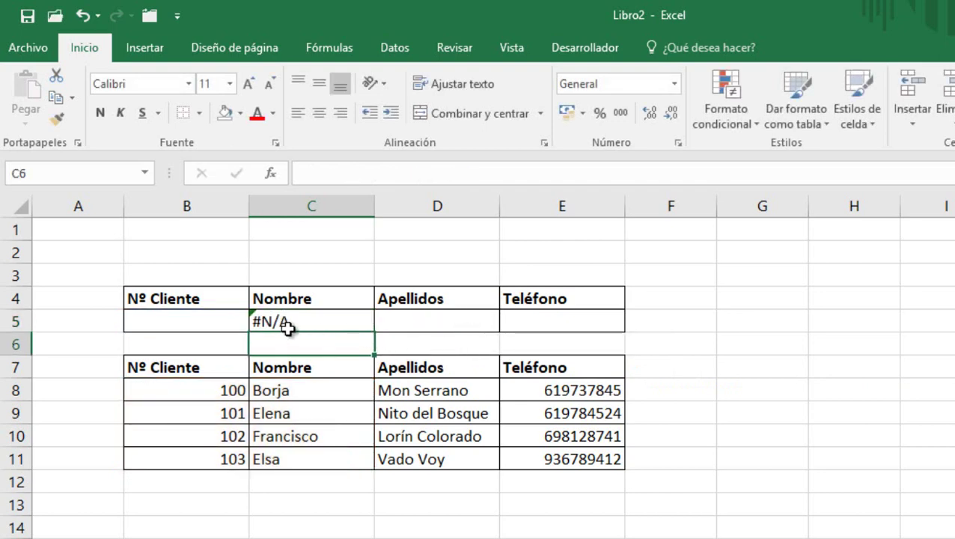
Enter the second listed client's number in B5 to test the Nombre lookup.
{"action": "left_click", "coordinate": [319, 321]}
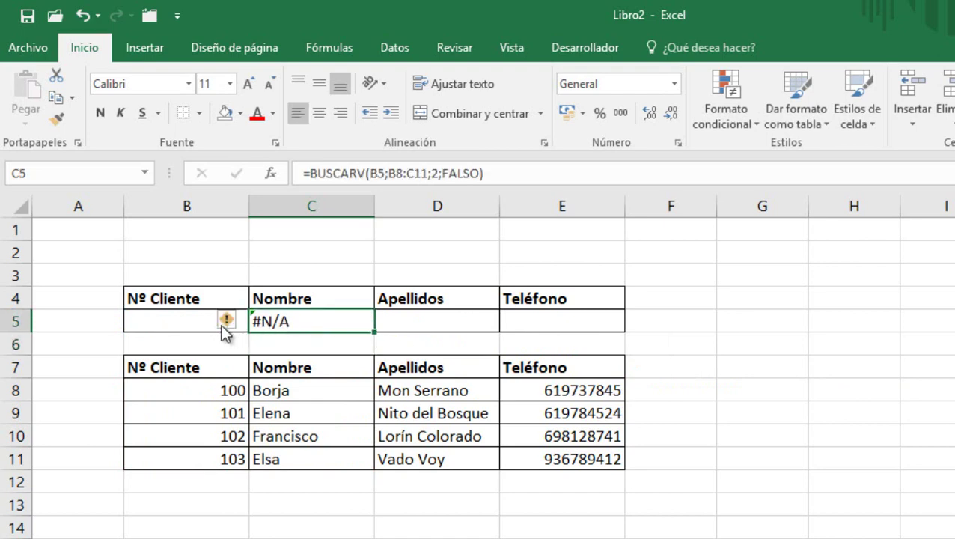
{"action": "left_click", "coordinate": [180, 319]}
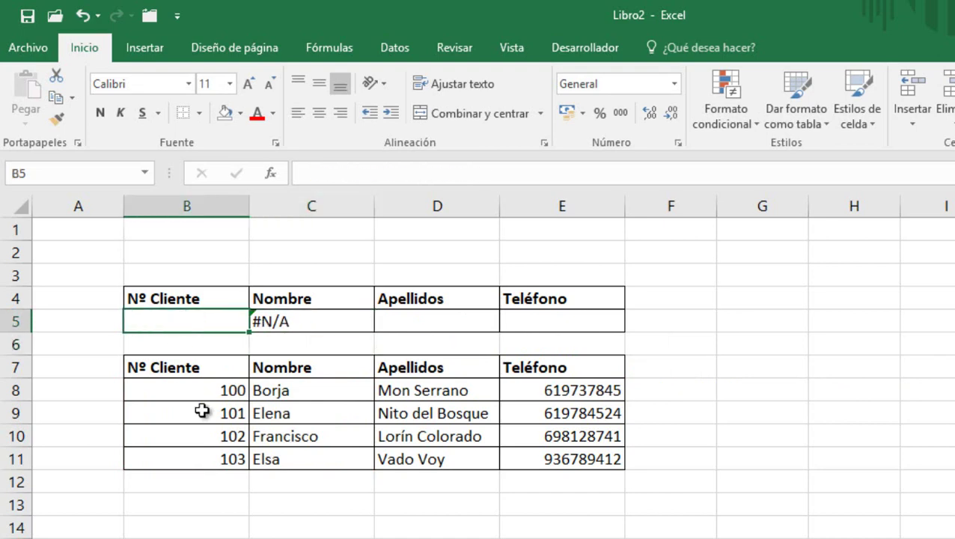
{"action": "type", "text": "101"}
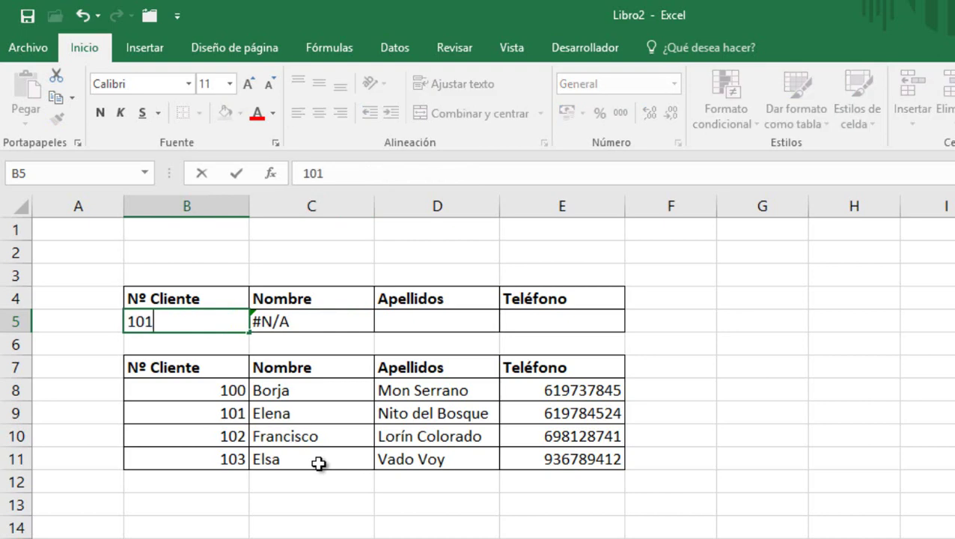
{"action": "key", "text": "Return"}
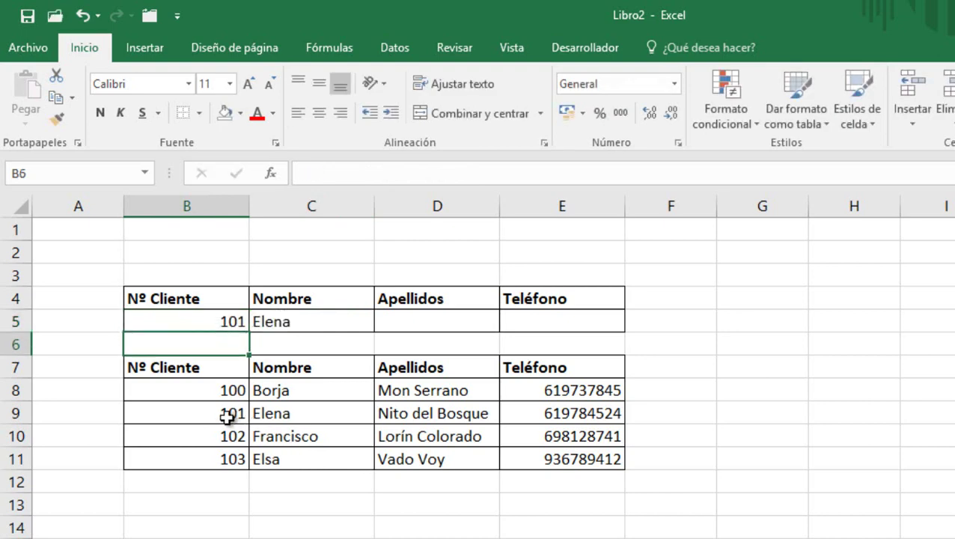
Change the number in B5 to the first listed client's number and check the Nombre result in C5.
{"action": "left_click", "coordinate": [222, 323]}
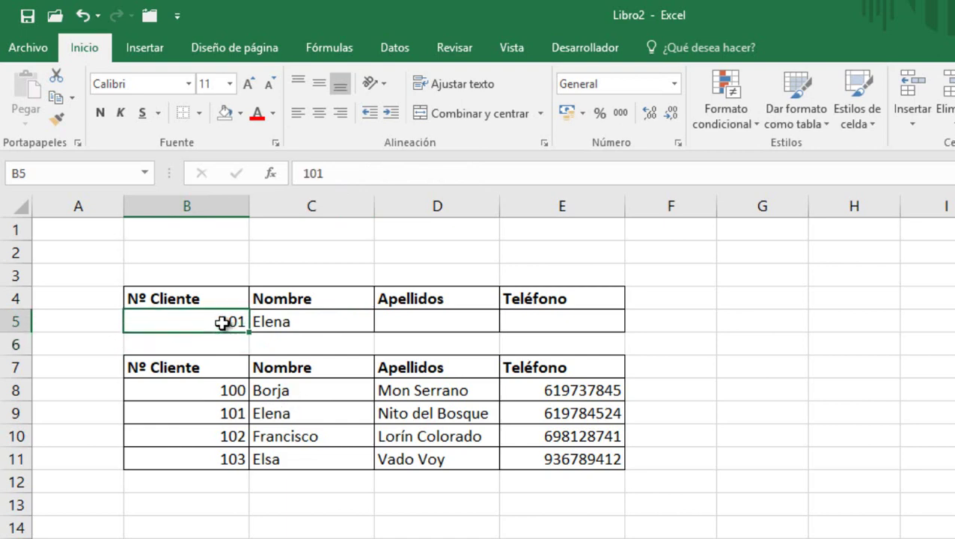
{"action": "key", "text": "F2"}
{"action": "key", "text": "BackSpace"}
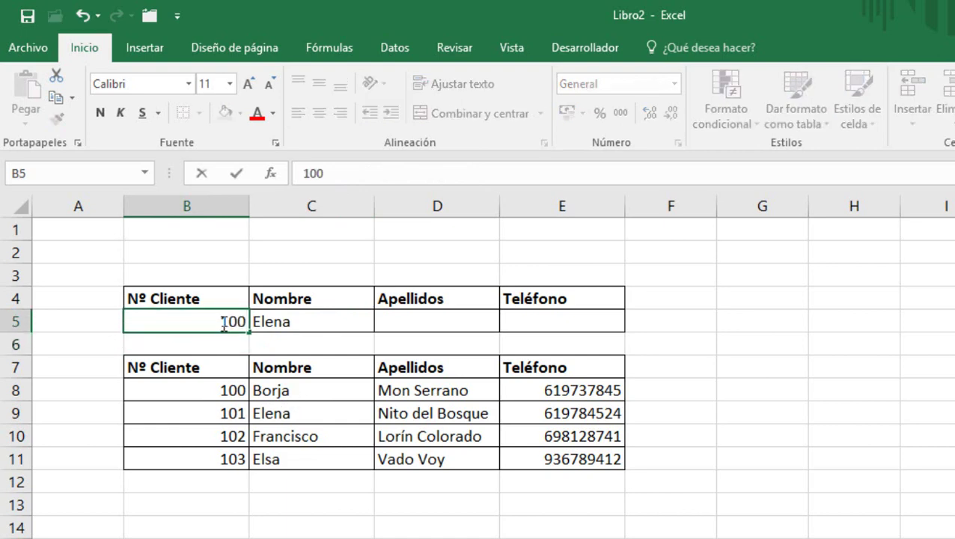
{"action": "key", "text": "Return"}
{"action": "left_click", "coordinate": [302, 320]}
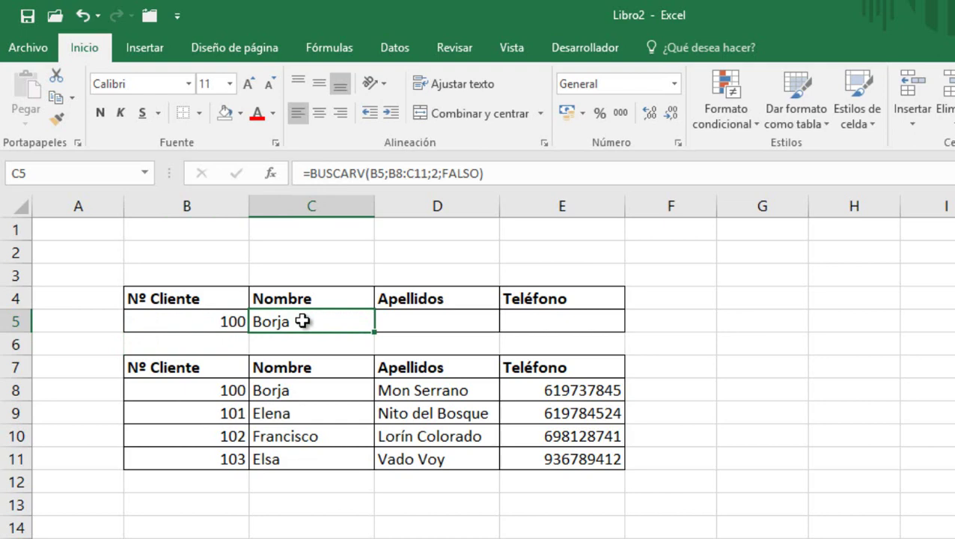
Clear the client number from B5.
{"action": "left_click", "coordinate": [409, 314]}
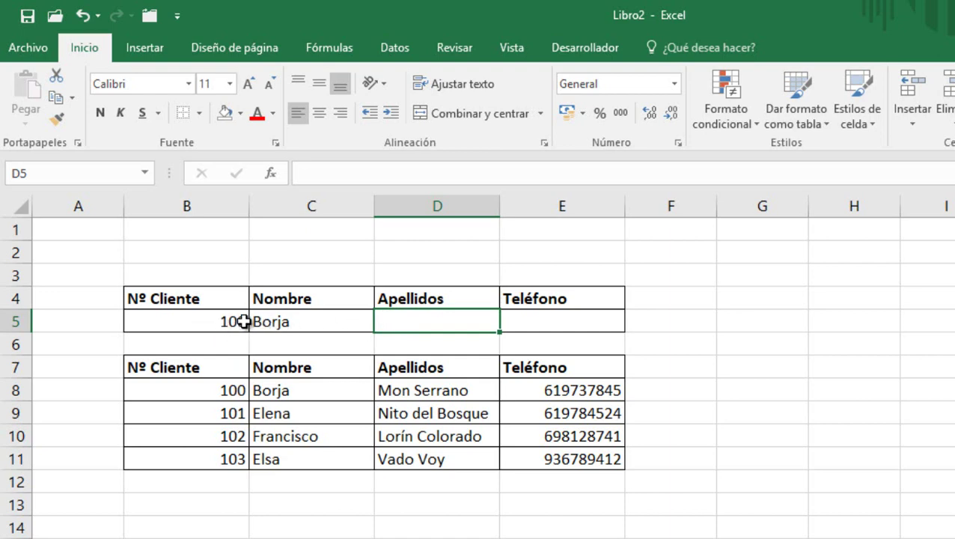
{"action": "left_click", "coordinate": [207, 323]}
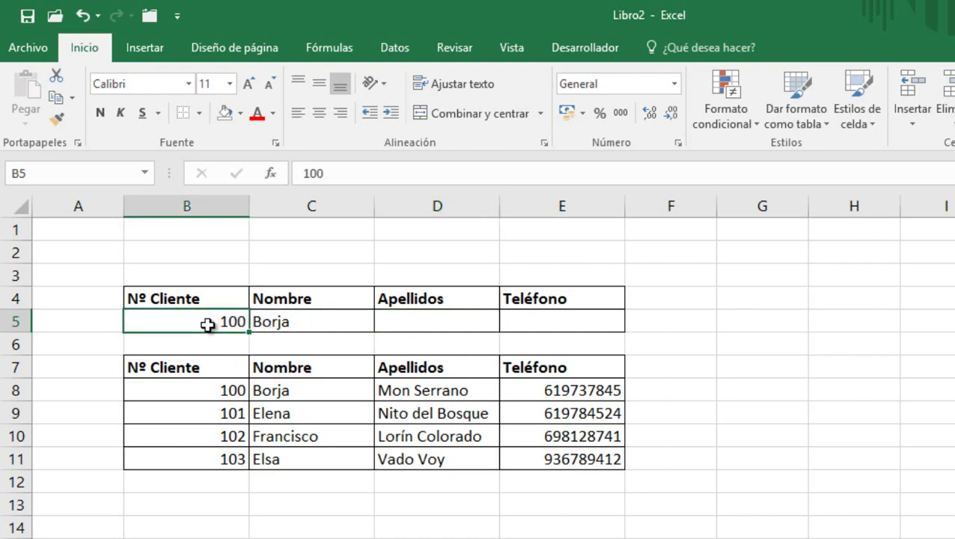
{"action": "key", "text": "Delete"}
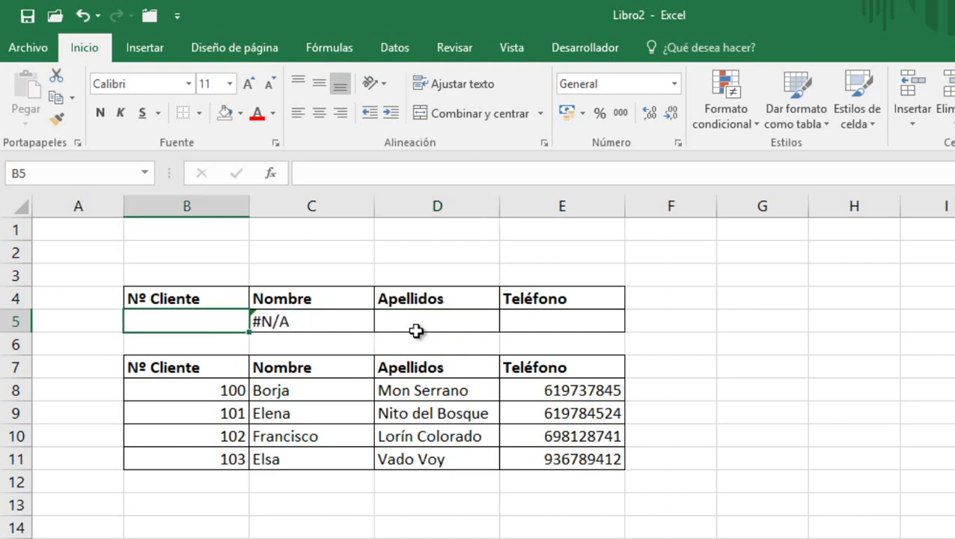
Start a BUSCARV formula in D5 under Apellidos with B5 as the lookup value.
{"action": "left_click", "coordinate": [416, 327]}
{"action": "type", "text": "=bu"}
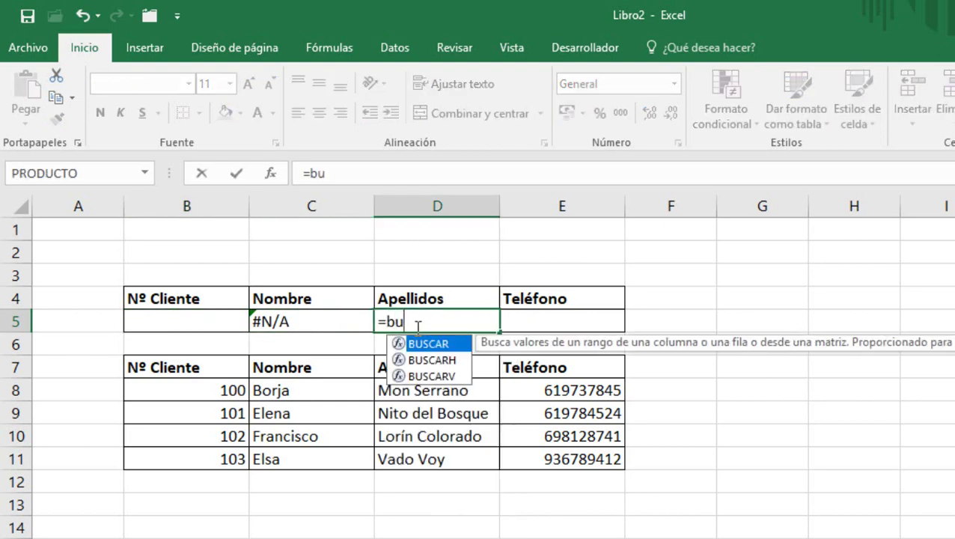
{"action": "double_click", "coordinate": [424, 375]}
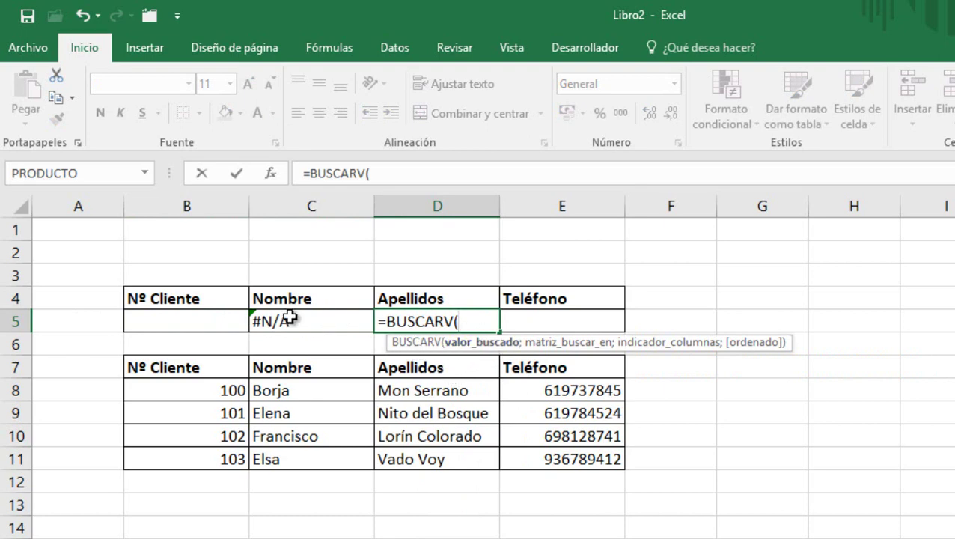
{"action": "left_click", "coordinate": [201, 316]}
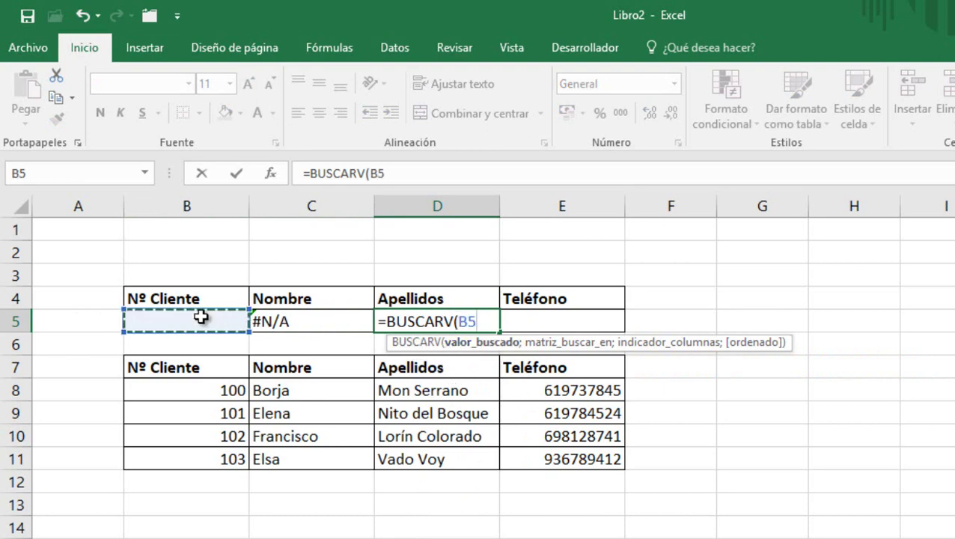
{"action": "type", "text": ";"}
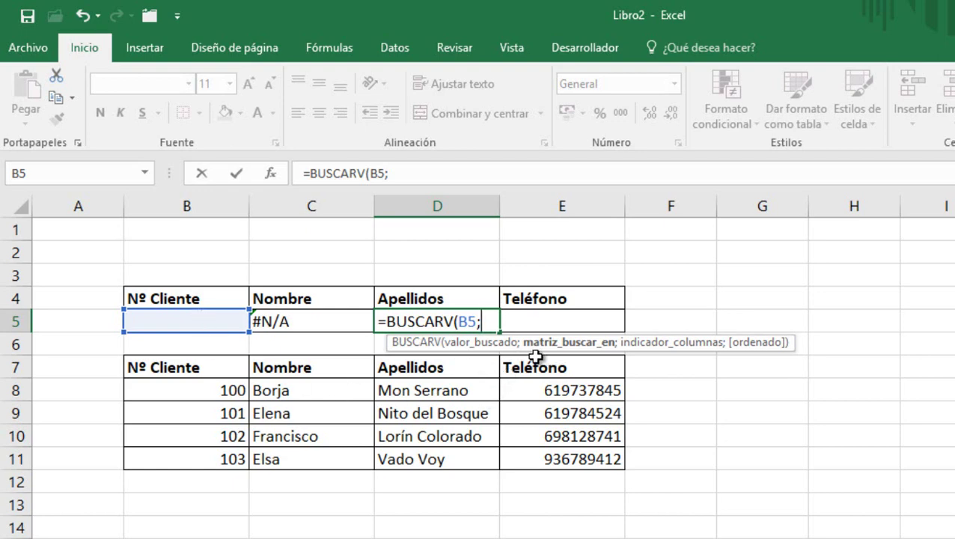
{"action": "left_click", "coordinate": [205, 385]}
{"action": "left_click_drag", "start_coordinate": [203, 392], "coordinate": [196, 456]}
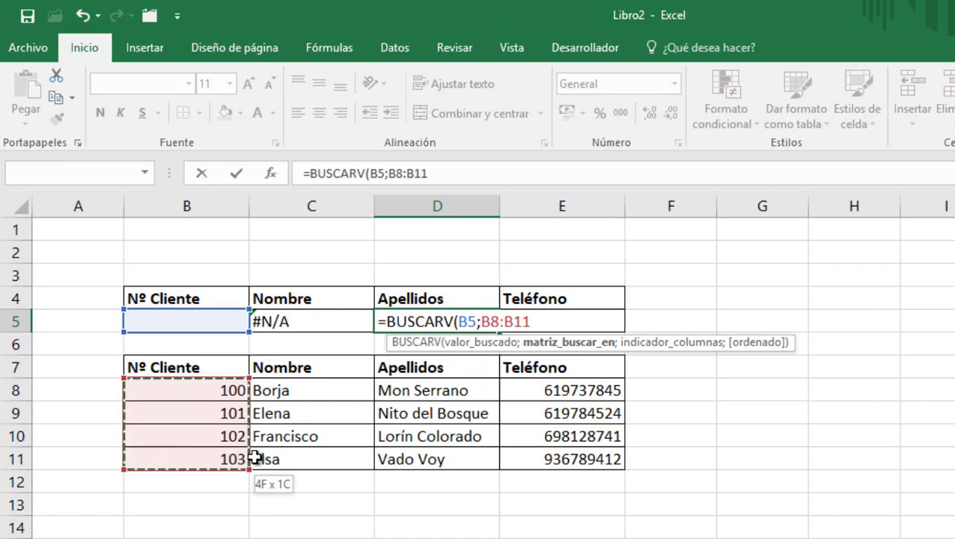
{"action": "left_click_drag", "start_coordinate": [256, 458], "coordinate": [397, 459]}
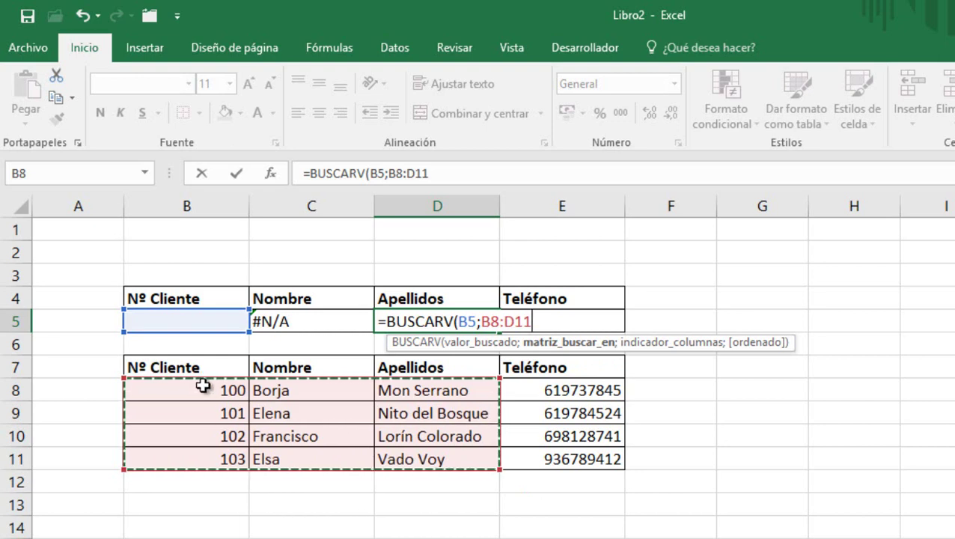
{"action": "key", "text": "BackSpace"}
{"action": "key", "text": "BackSpace"}
{"action": "key", "text": "BackSpace"}
{"action": "key", "text": "BackSpace"}
{"action": "key", "text": "BackSpace"}
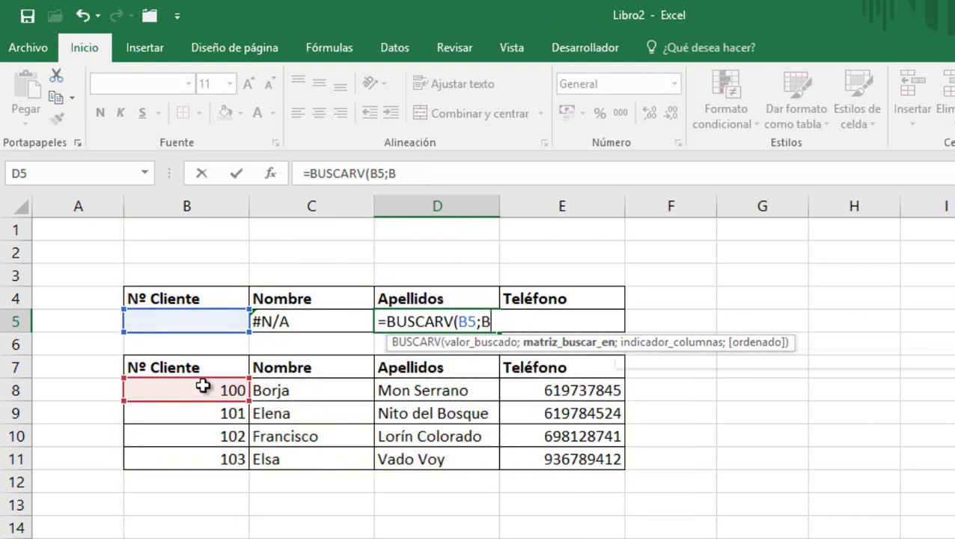
{"action": "key", "text": "BackSpace"}
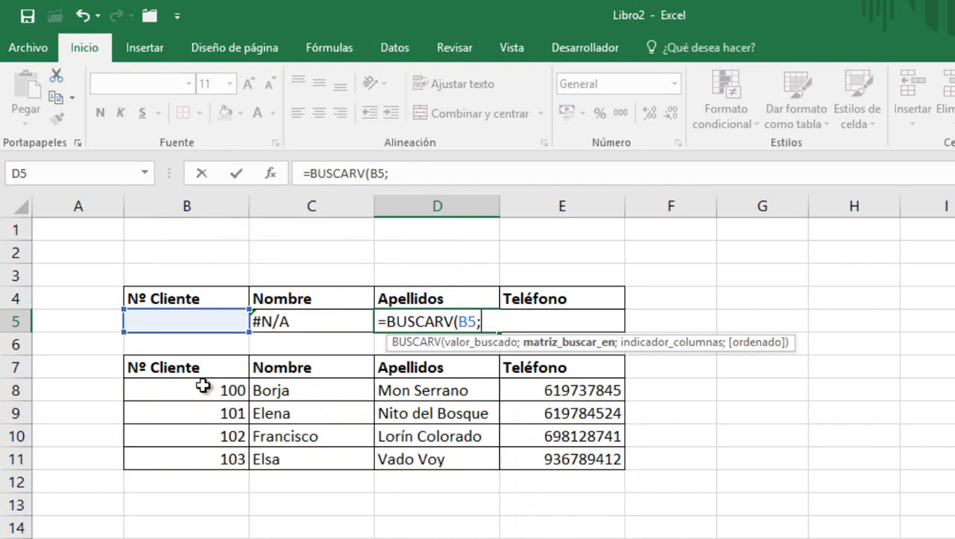
{"action": "left_click_drag", "start_coordinate": [203, 385], "coordinate": [201, 449]}
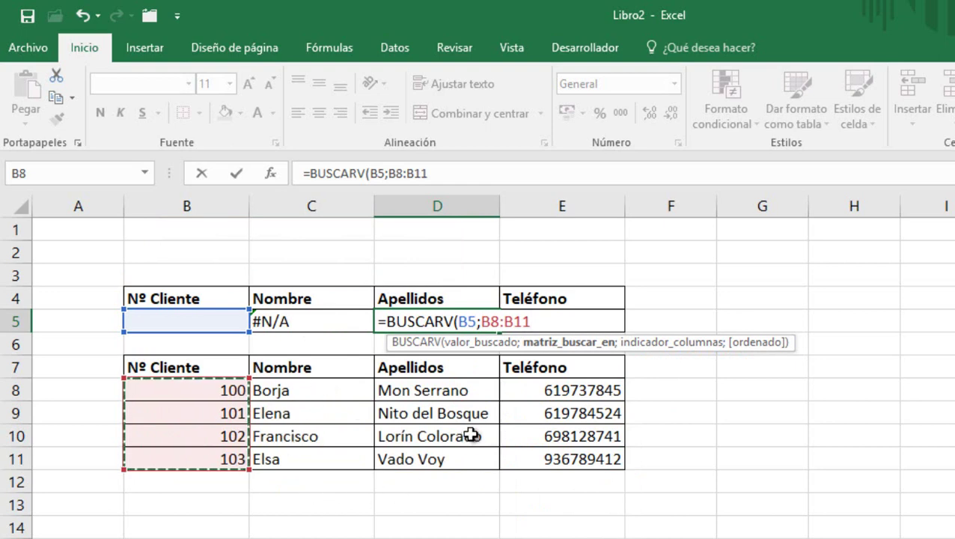
{"action": "type", "text": ";"}
{"action": "left_click_drag", "start_coordinate": [462, 388], "coordinate": [463, 453]}
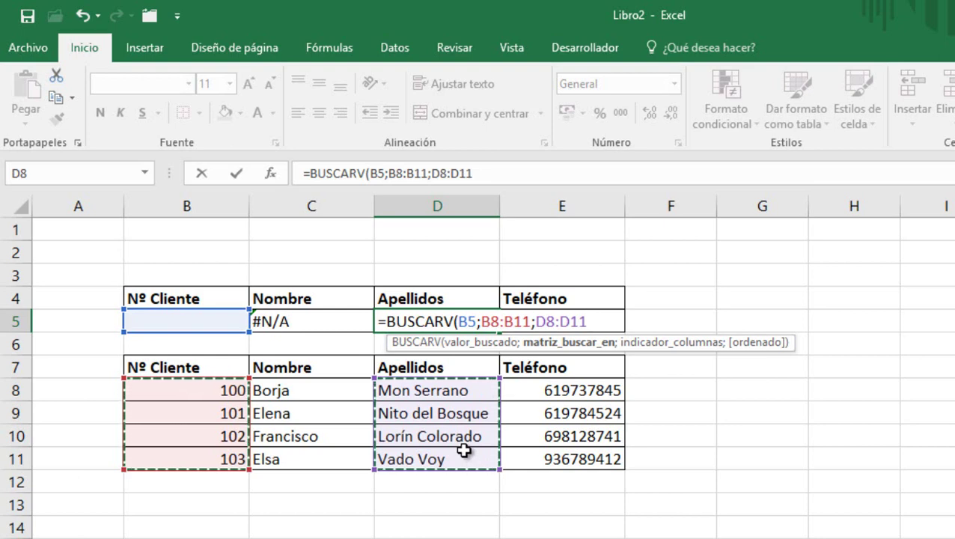
{"action": "key", "text": "BackSpace"}
{"action": "key", "text": "BackSpace"}
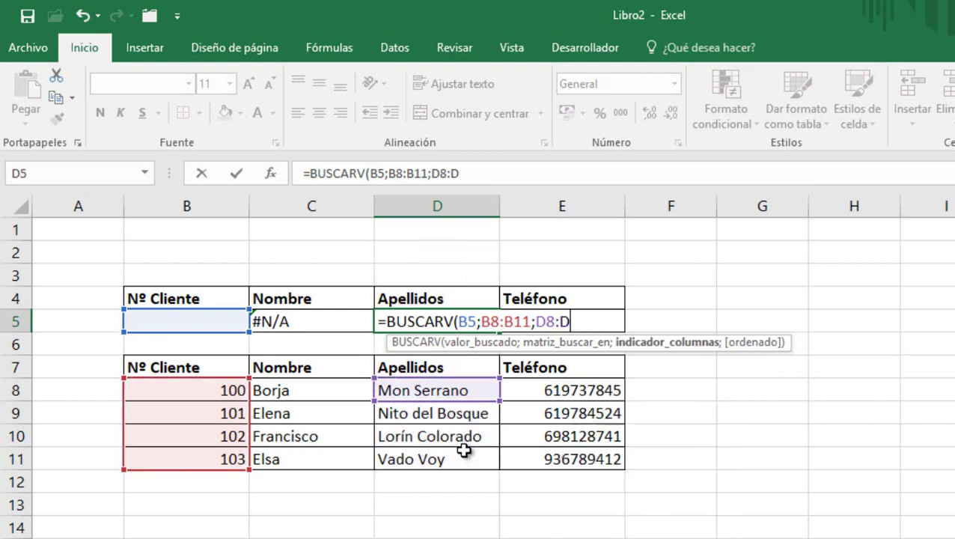
{"action": "key", "text": "BackSpace"}
{"action": "key", "text": "BackSpace"}
{"action": "key", "text": "BackSpace"}
{"action": "key", "text": "BackSpace"}
{"action": "key", "text": "BackSpace"}
{"action": "key", "text": "BackSpace"}
{"action": "key", "text": "BackSpace"}
{"action": "key", "text": "BackSpace"}
{"action": "key", "text": "BackSpace"}
{"action": "key", "text": "BackSpace"}
{"action": "key", "text": "BackSpace"}
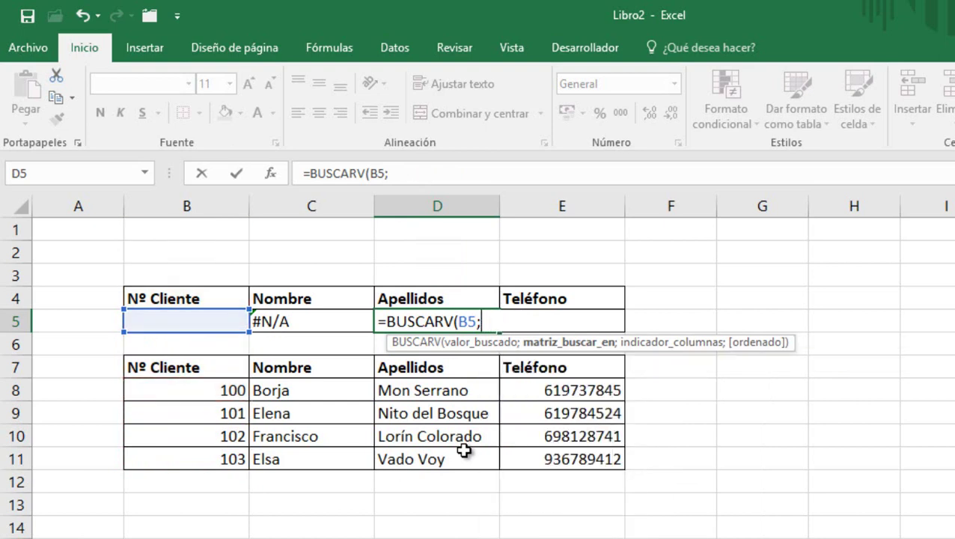
Complete the BUSCARV formula in D5 with the range B8:D11, column index 3 and FALSO for an exact match.
{"action": "left_click_drag", "start_coordinate": [203, 387], "coordinate": [410, 464]}
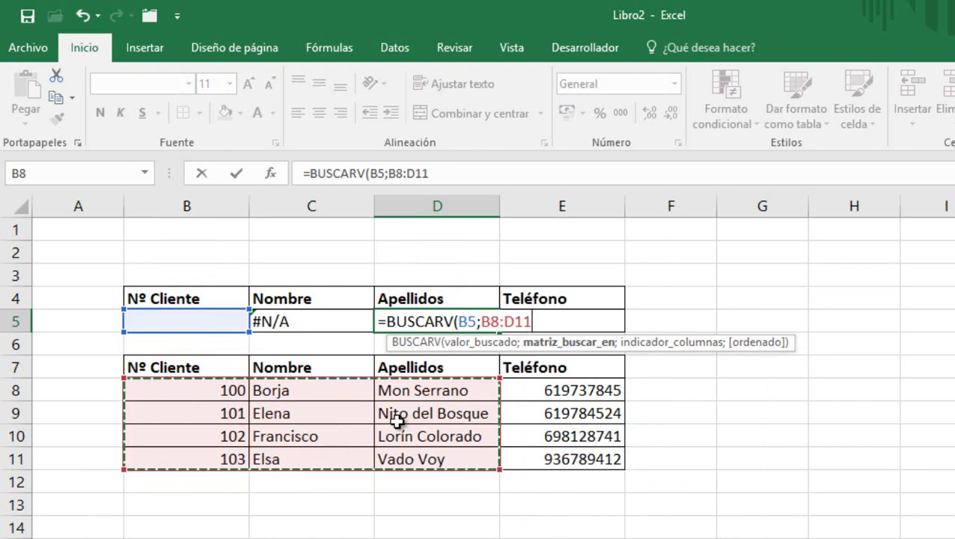
{"action": "type", "text": ";"}
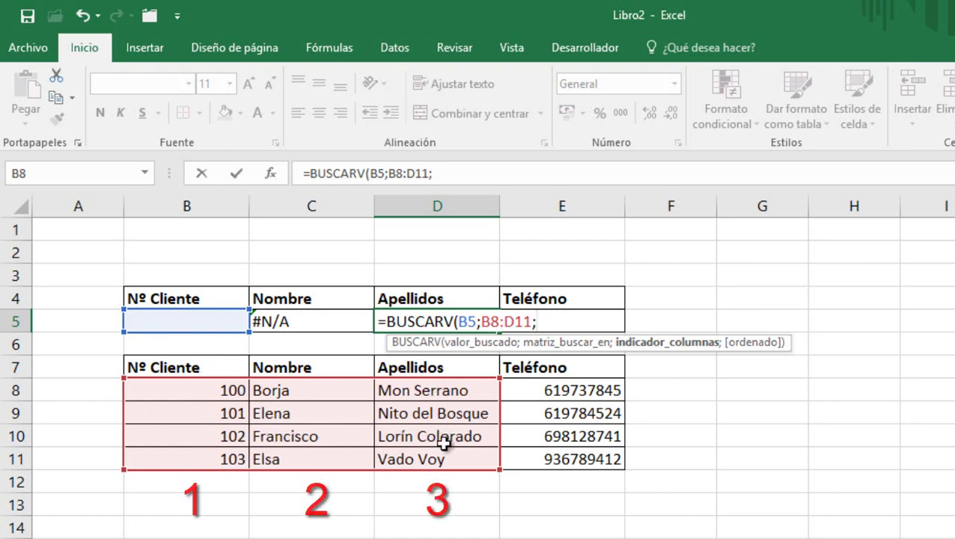
{"action": "type", "text": "3;"}
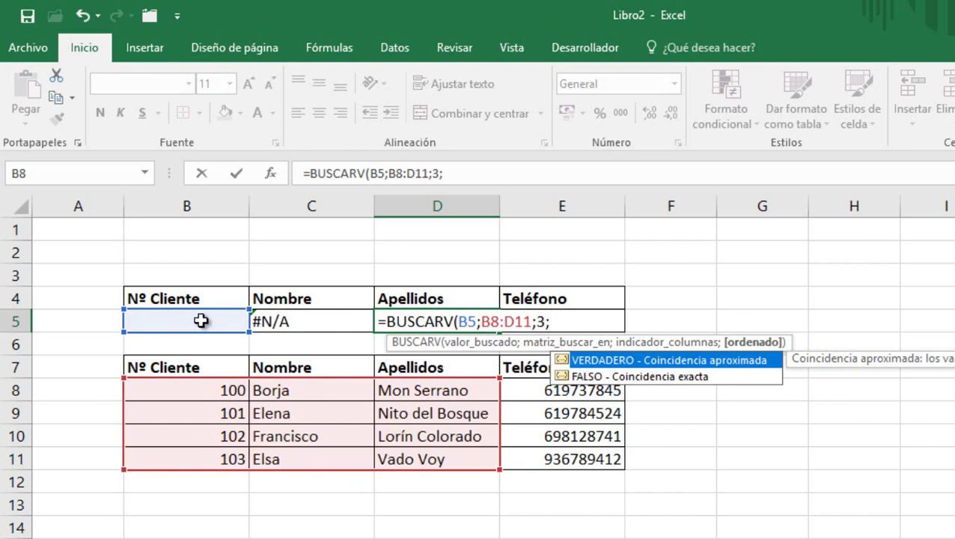
{"action": "double_click", "coordinate": [570, 376]}
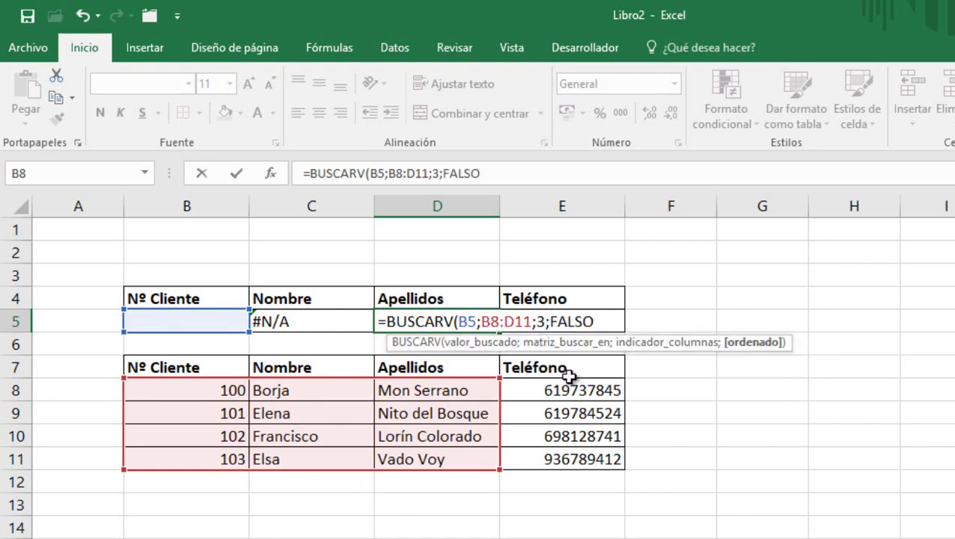
{"action": "type", "text": ")"}
{"action": "key", "text": "Return"}
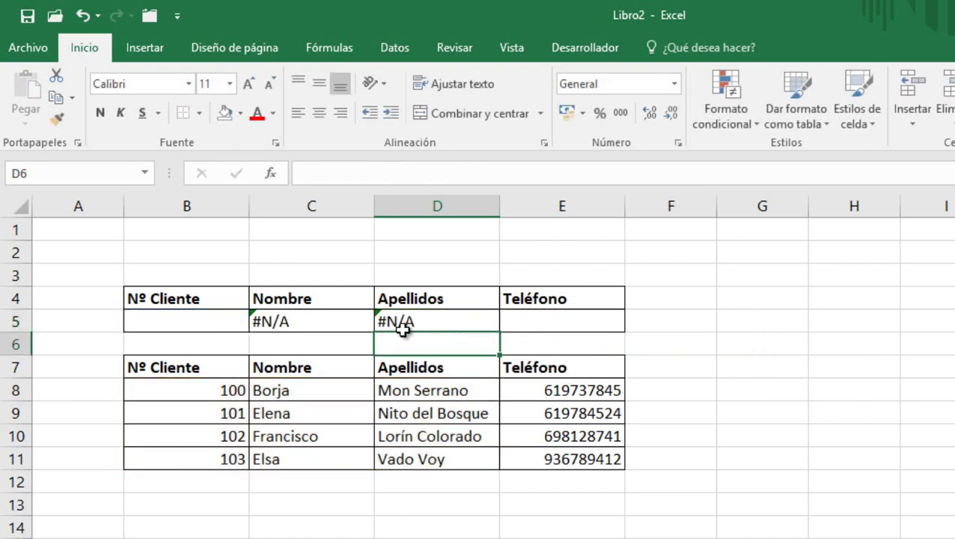
{"action": "left_click", "coordinate": [416, 321]}
{"action": "left_click", "coordinate": [204, 321]}
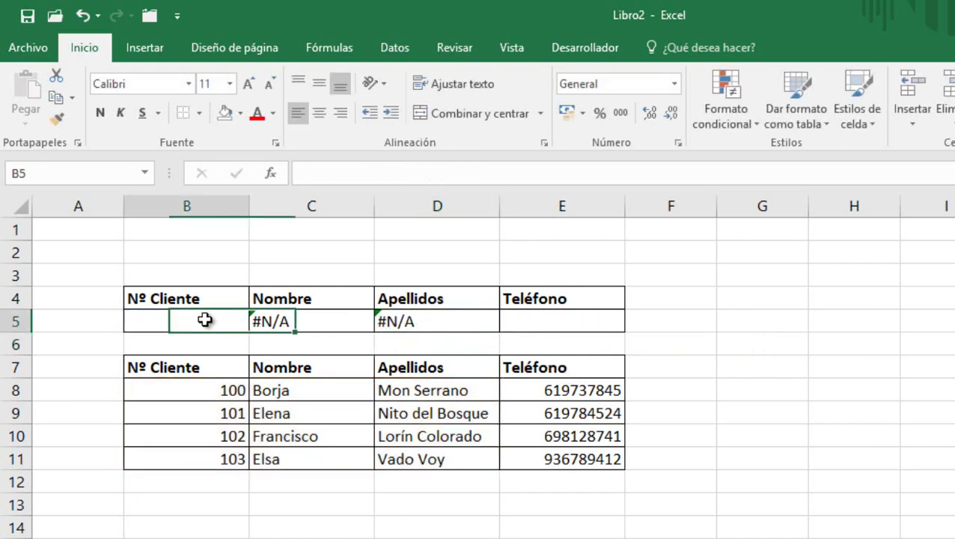
{"action": "left_click", "coordinate": [292, 325]}
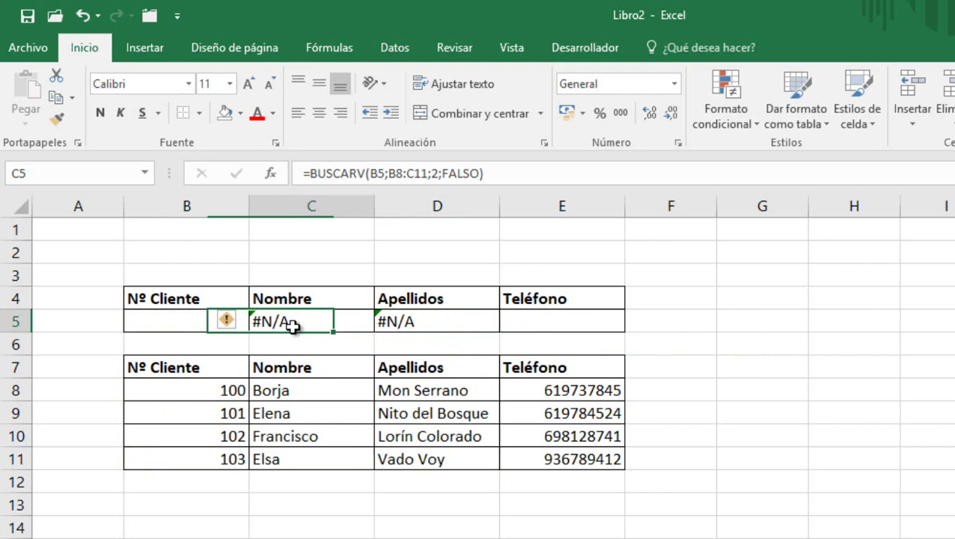
{"action": "left_click", "coordinate": [428, 326]}
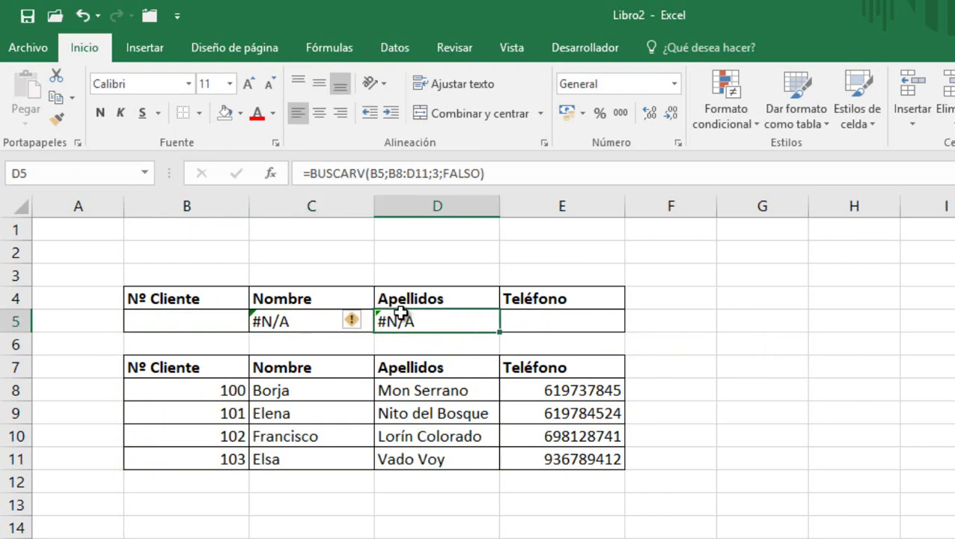
Start a BUSCARV formula in E5 under Teléfono with B5 as the lookup value.
{"action": "left_click", "coordinate": [532, 317]}
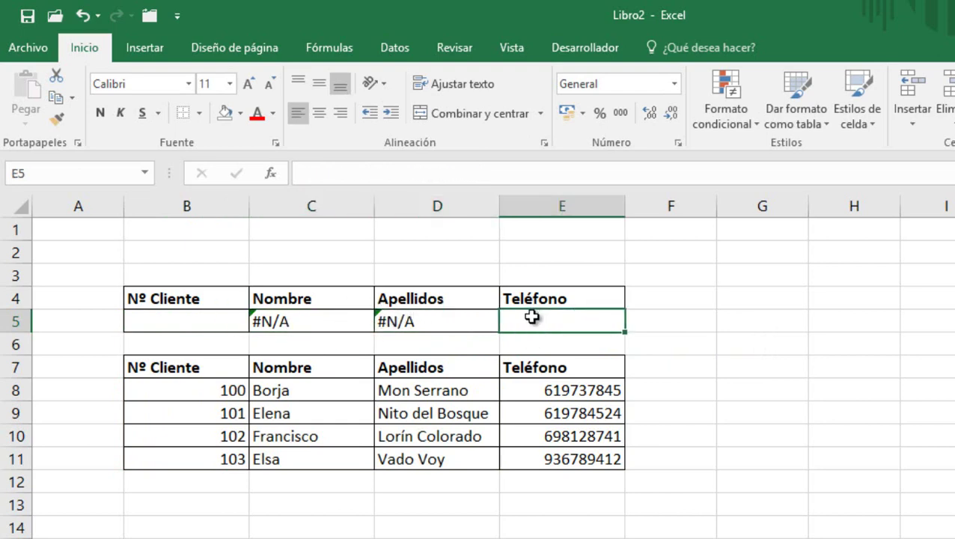
{"action": "type", "text": "="}
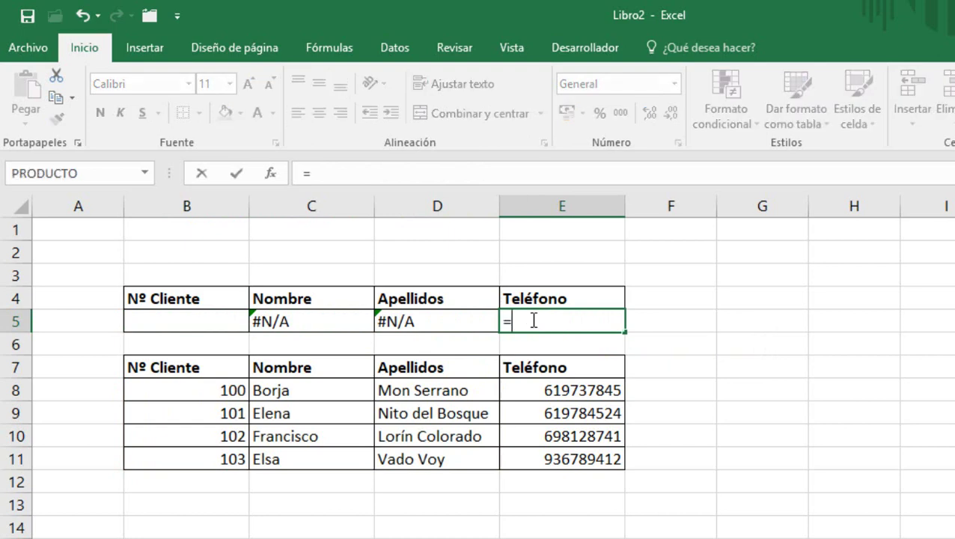
{"action": "type", "text": "bs"}
{"action": "key", "text": "BackSpace"}
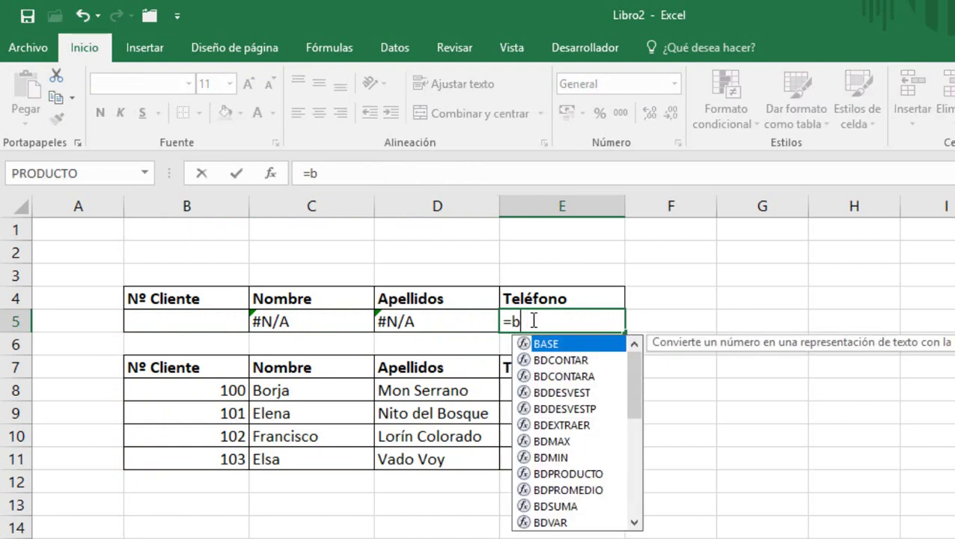
{"action": "type", "text": "us"}
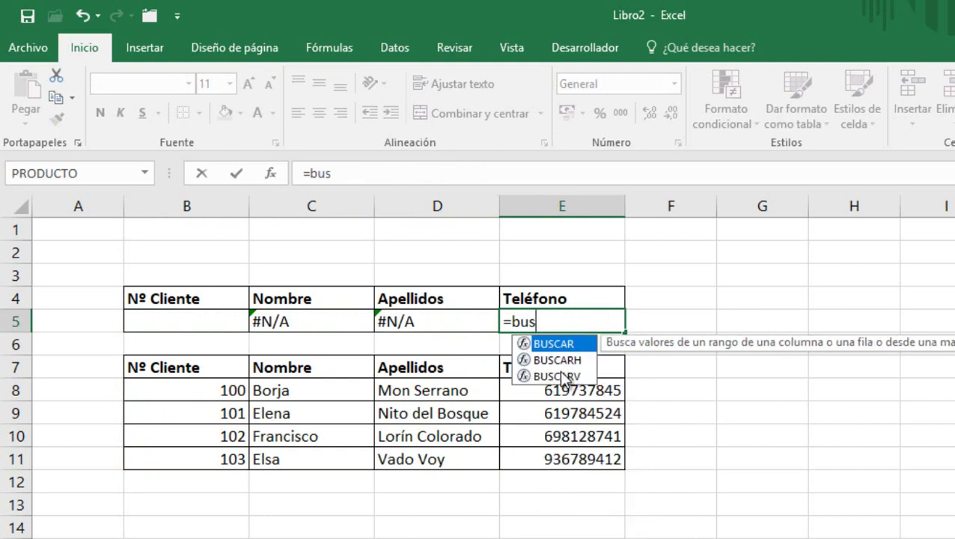
{"action": "double_click", "coordinate": [557, 376]}
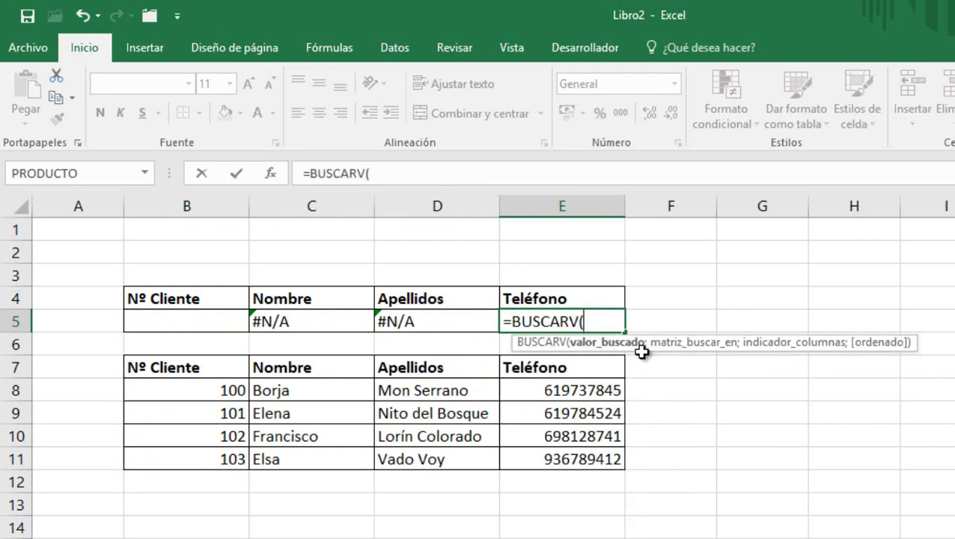
{"action": "left_click", "coordinate": [165, 321]}
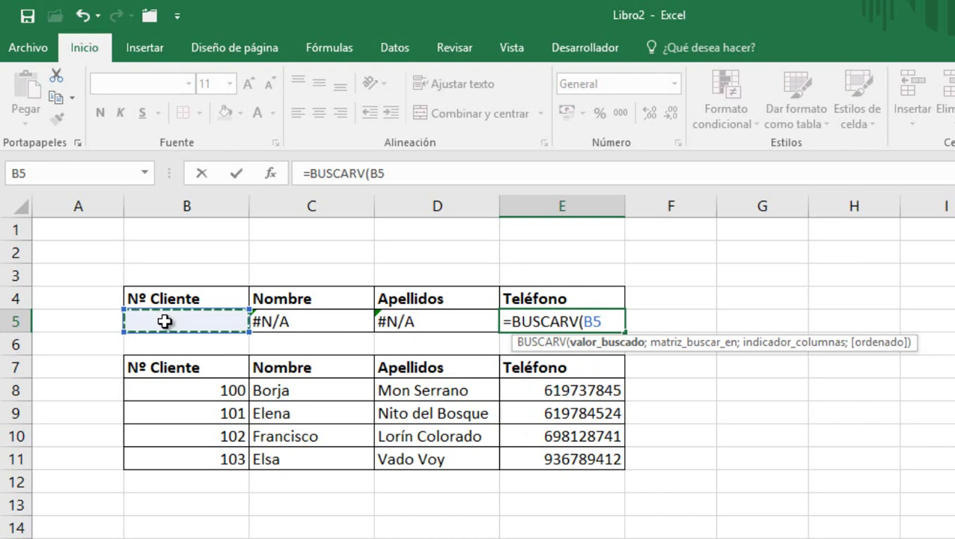
{"action": "type", "text": ";"}
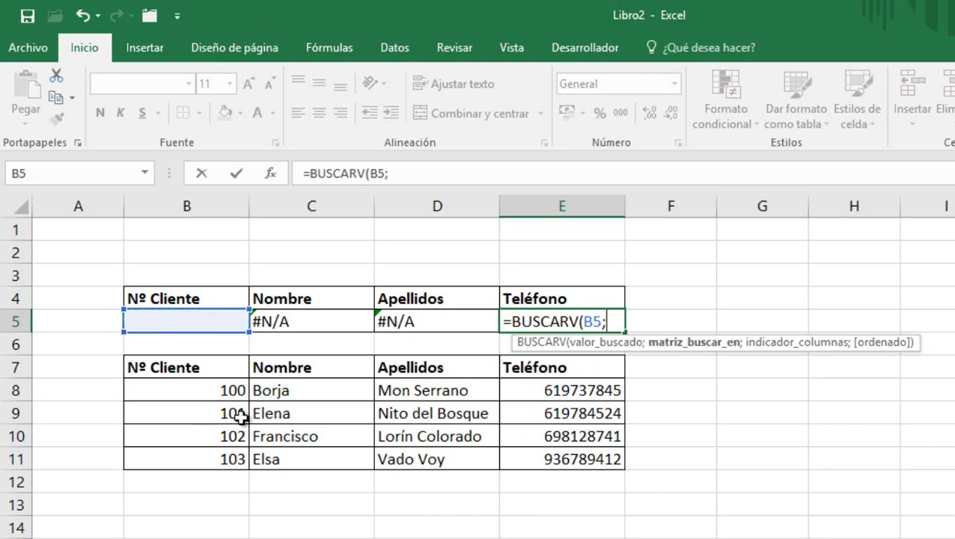
Complete the BUSCARV formula in E5 with the range B8:E11, column index 4 and FALSO for an exact match.
{"action": "left_click_drag", "start_coordinate": [210, 387], "coordinate": [524, 460]}
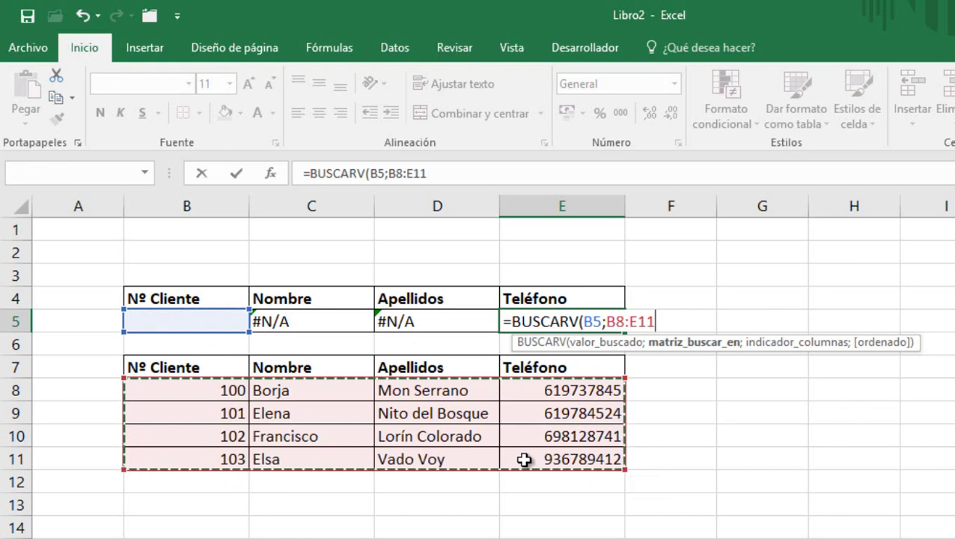
{"action": "type", "text": ";"}
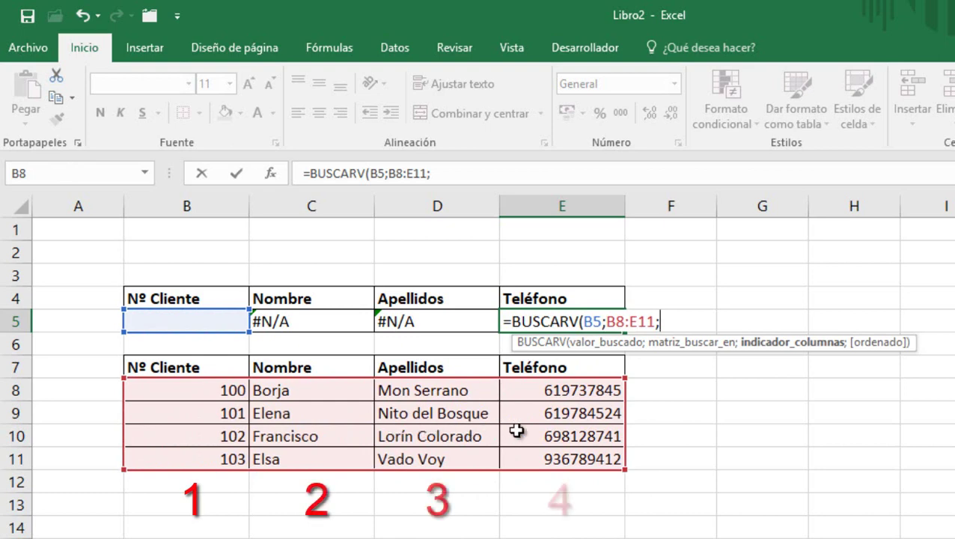
{"action": "type", "text": "4"}
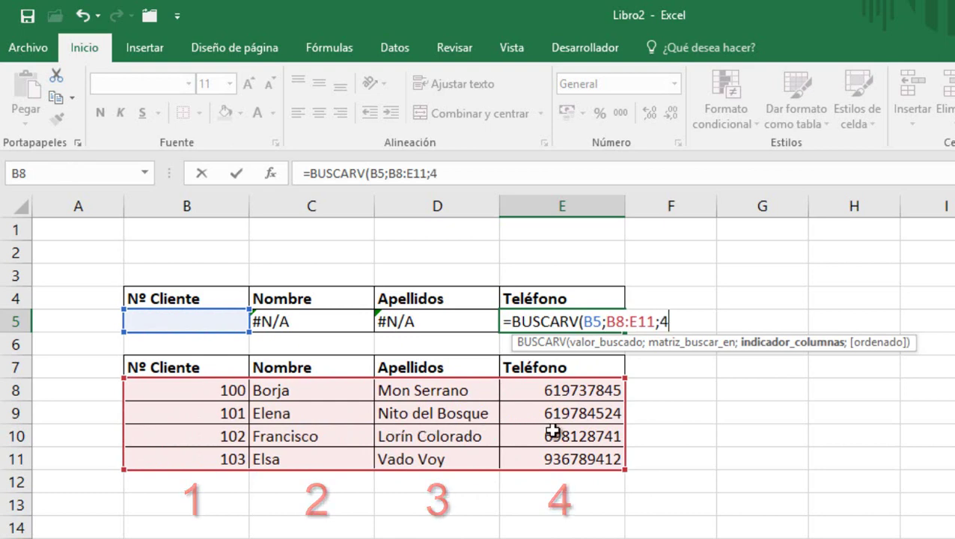
{"action": "type", "text": ";"}
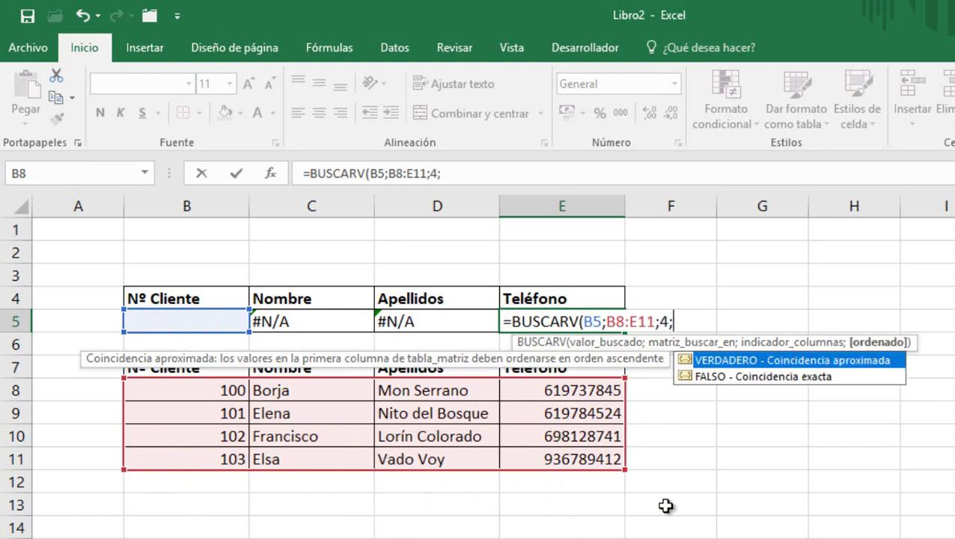
{"action": "left_click", "coordinate": [741, 379]}
{"action": "double_click", "coordinate": [740, 377]}
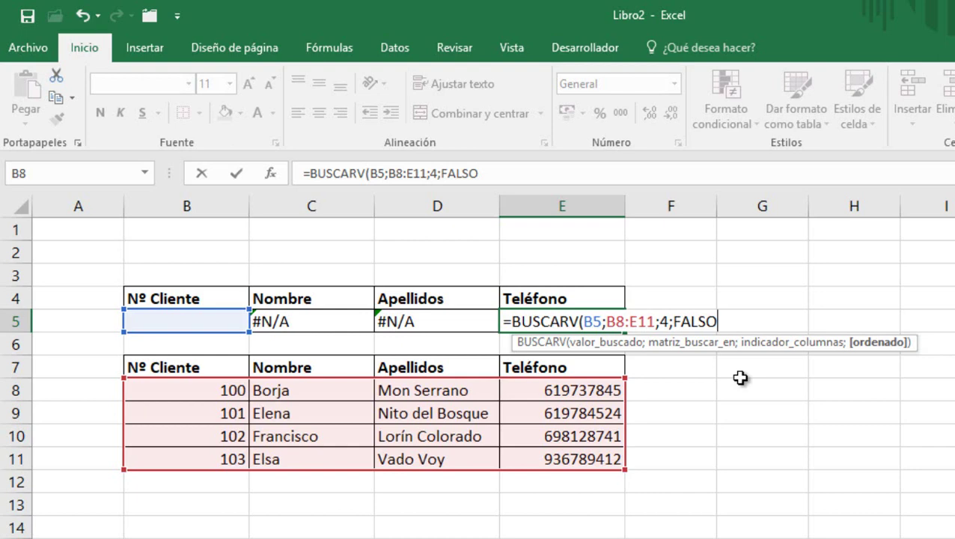
{"action": "key", "text": "Return"}
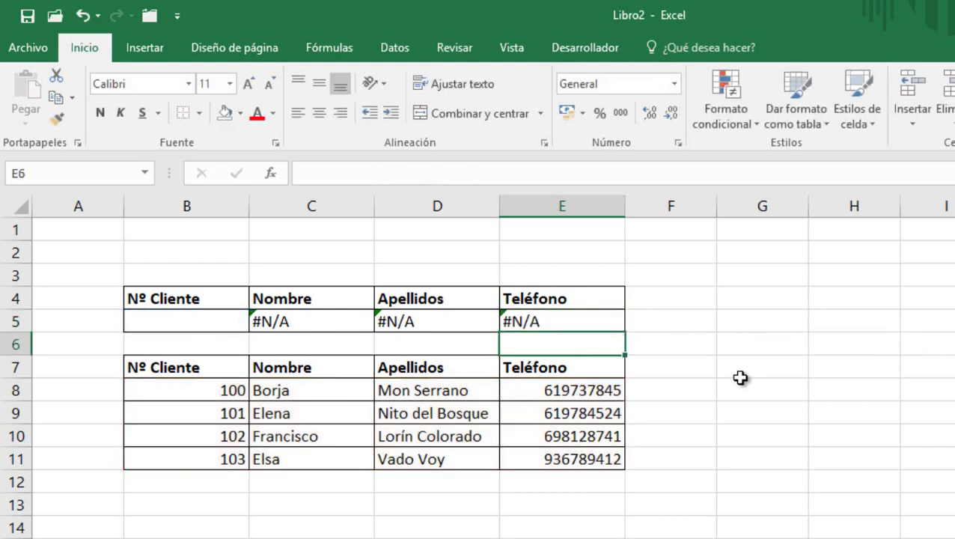
Enter the last listed client's number in B5 to test the Nombre, Apellidos and Teléfono lookups.
{"action": "left_click", "coordinate": [184, 315]}
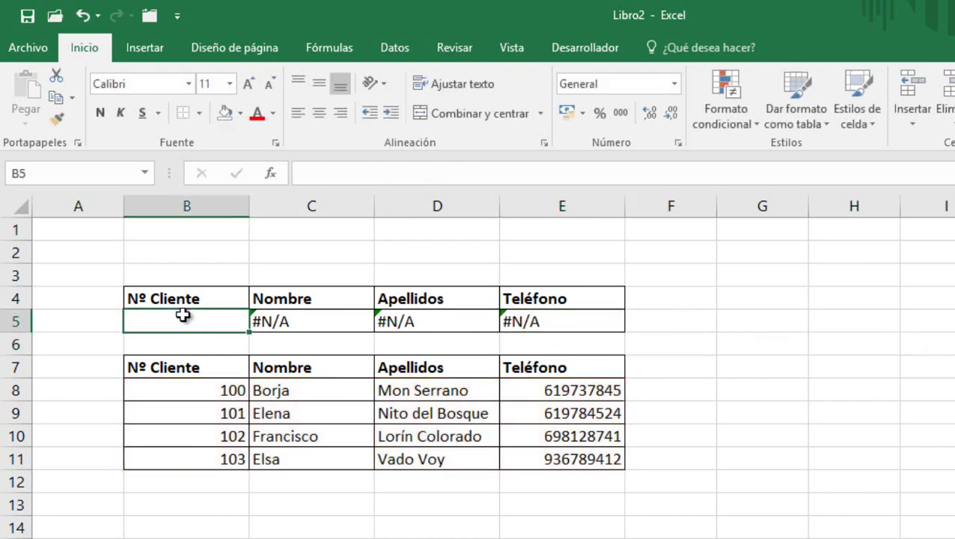
{"action": "type", "text": "10"}
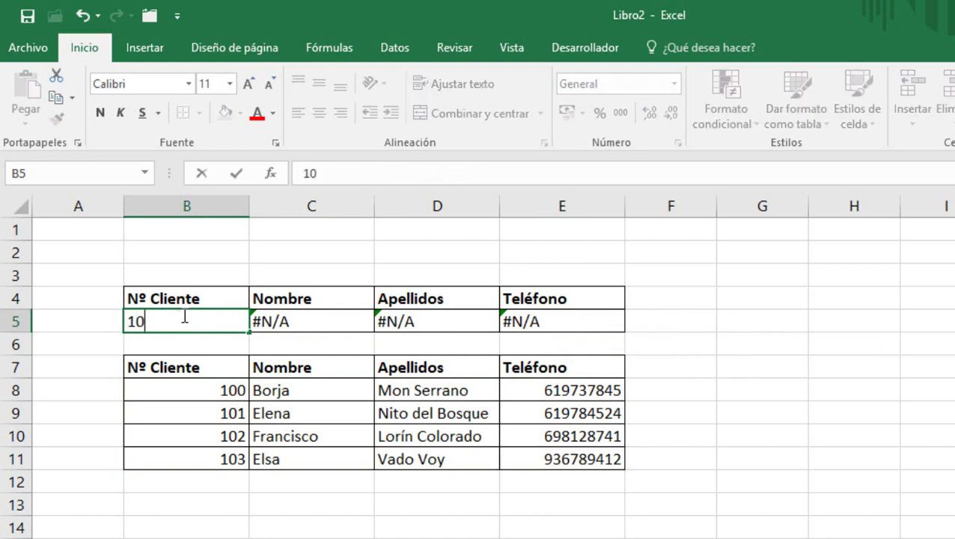
{"action": "type", "text": "3"}
{"action": "key", "text": "Return"}
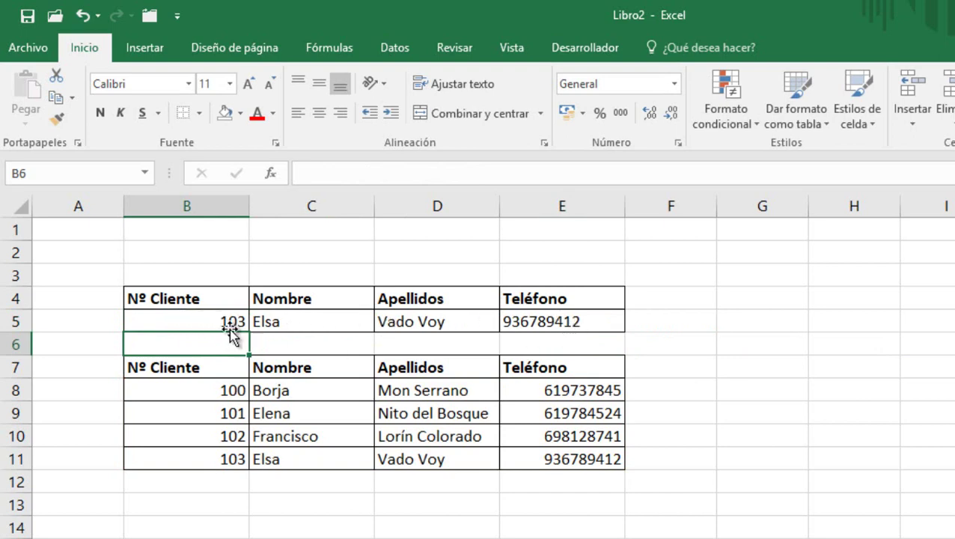
Replace the number in B5 with a client number missing from the list to test the three lookups.
{"action": "left_click", "coordinate": [192, 317]}
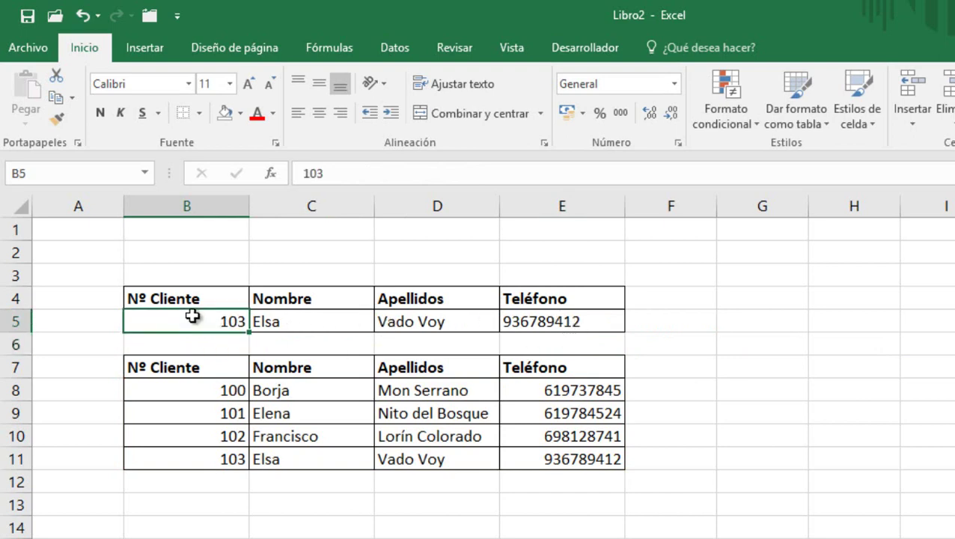
{"action": "type", "text": "104"}
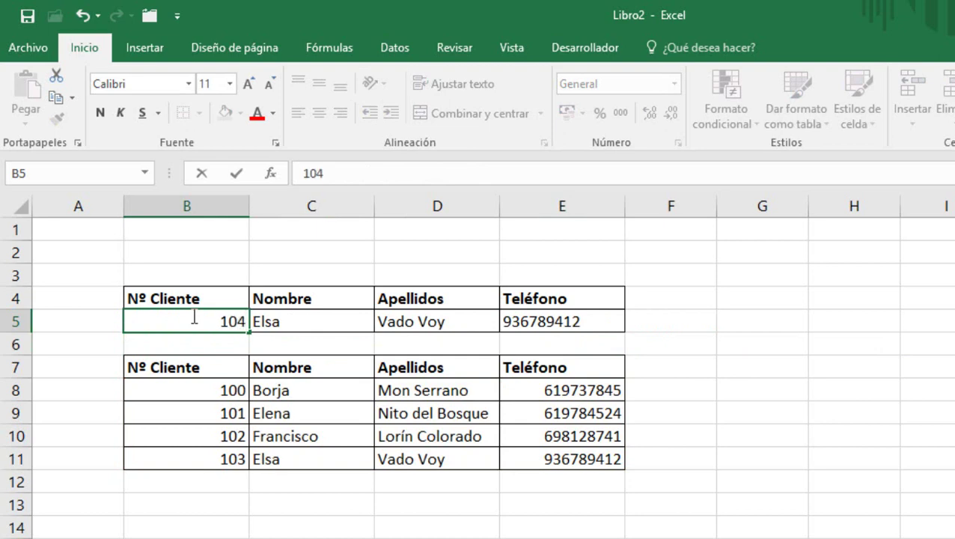
{"action": "key", "text": "Return"}
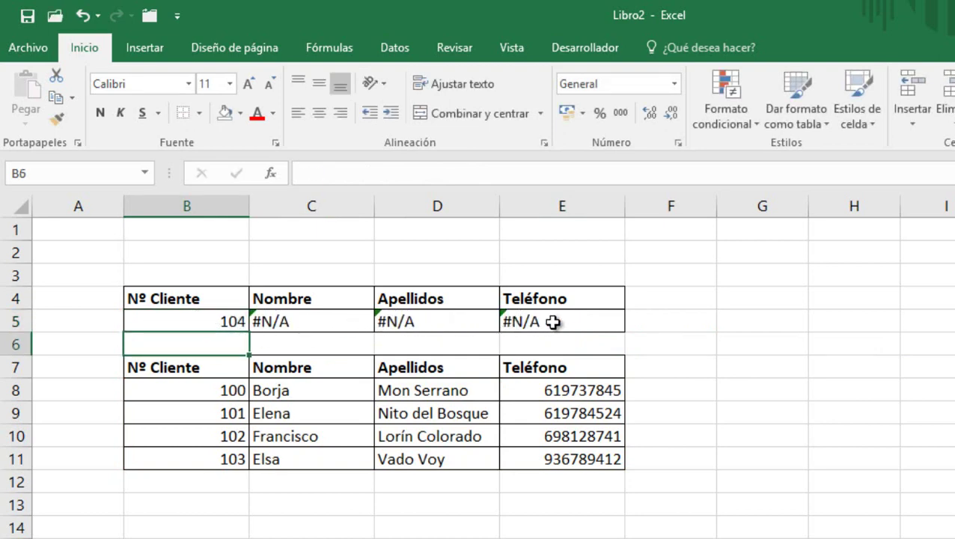
Change B5 to the first listed client's number to look up that client's name, surname and phone.
{"action": "left_click", "coordinate": [224, 321]}
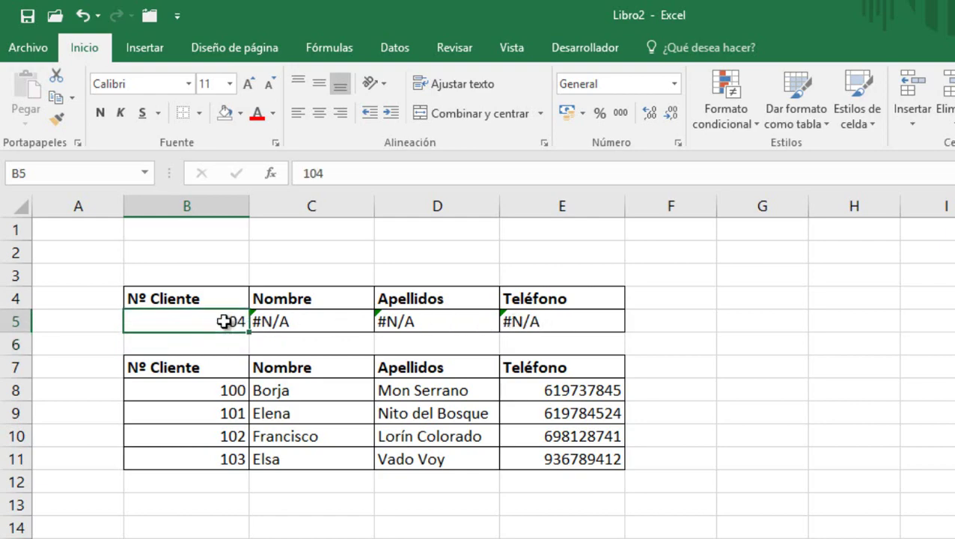
{"action": "type", "text": "100"}
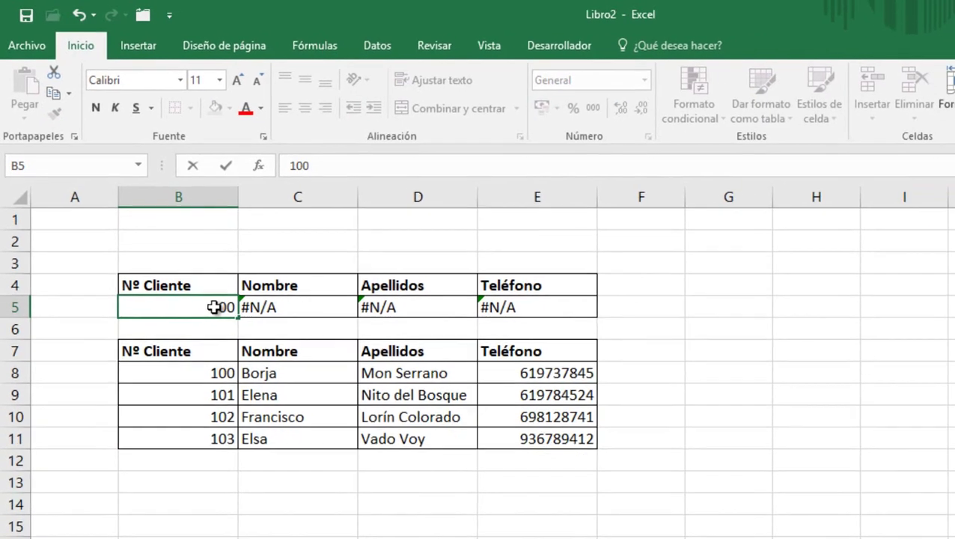
{"action": "key", "text": "Return"}
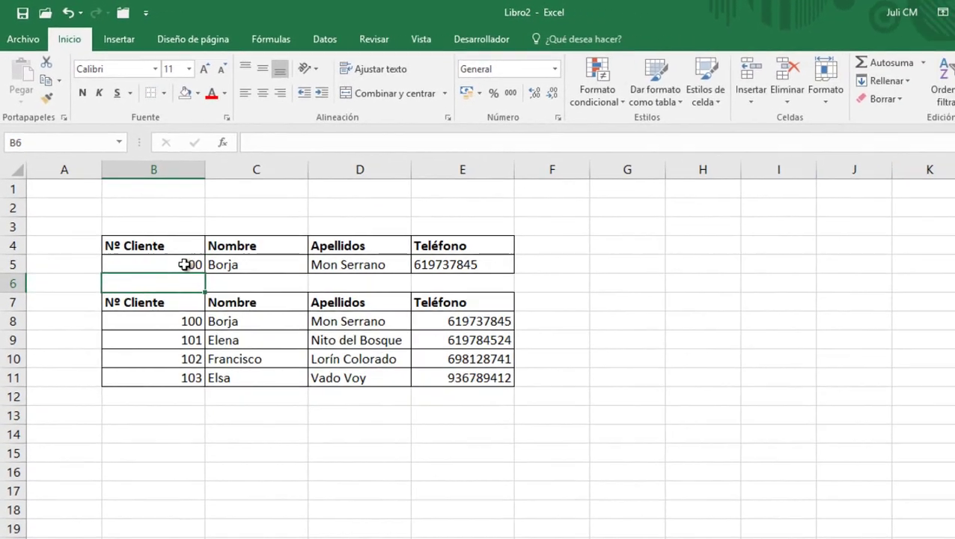
{"action": "left_click", "coordinate": [184, 264]}
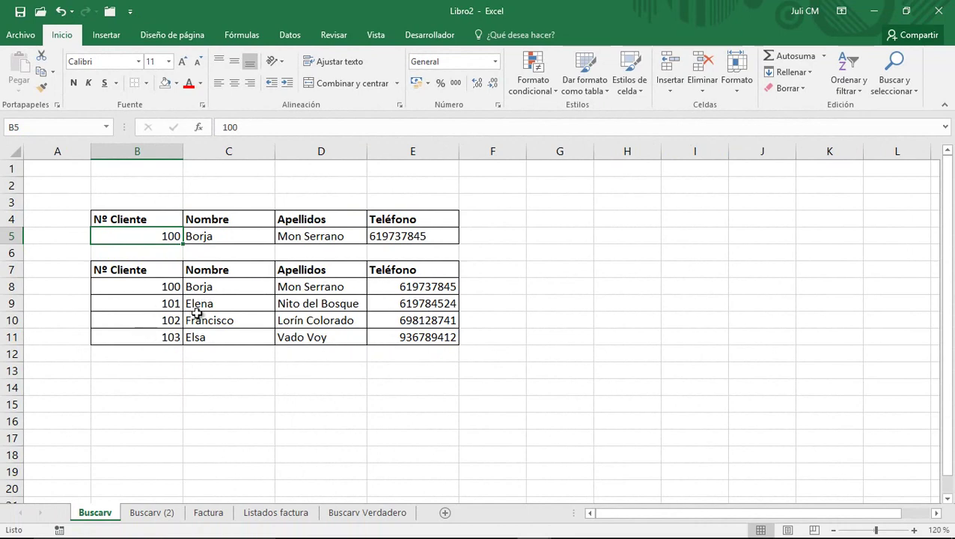
Switch to the Buscarv (2) sheet and compare the position of its Nº Cliente column with the one in the current client table.
{"action": "left_click_drag", "start_coordinate": [159, 287], "coordinate": [156, 330]}
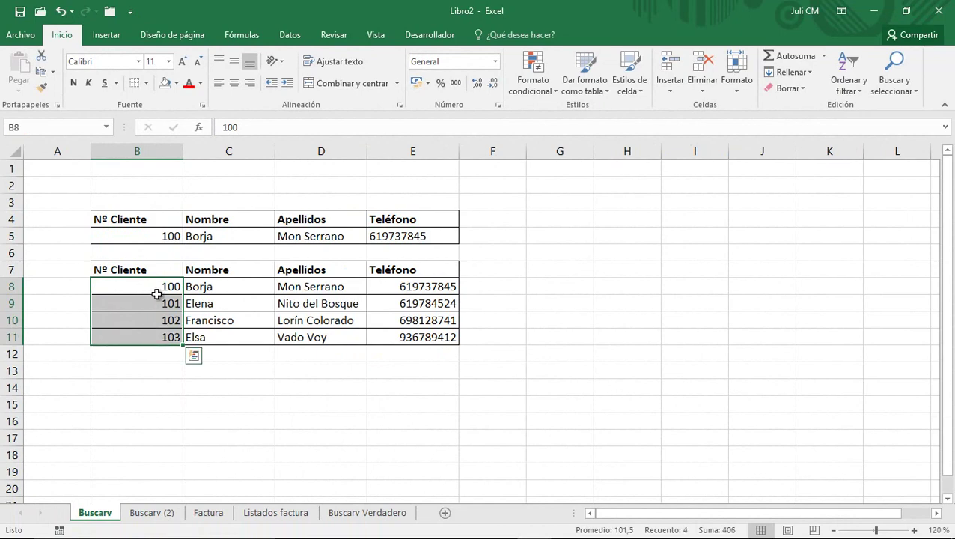
{"action": "left_click", "coordinate": [158, 271]}
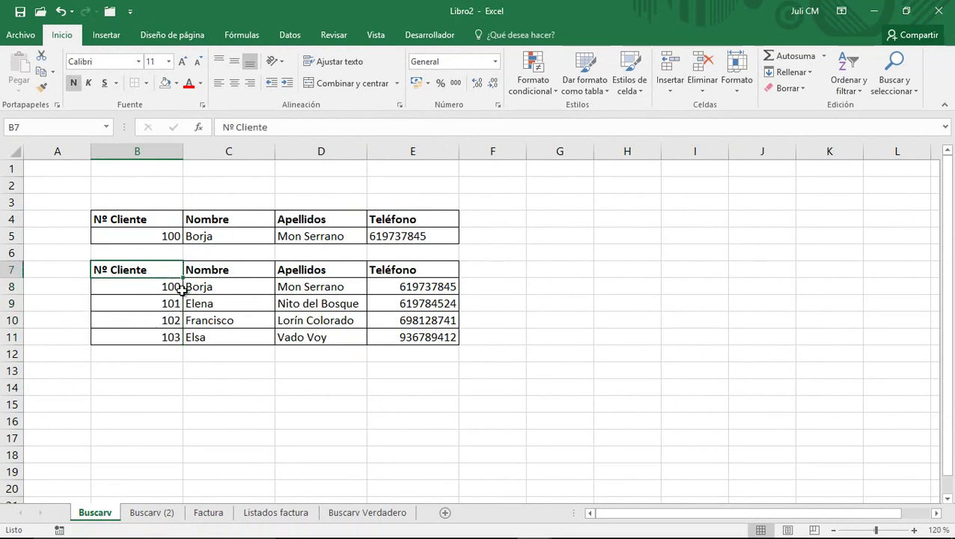
{"action": "left_click", "coordinate": [164, 515]}
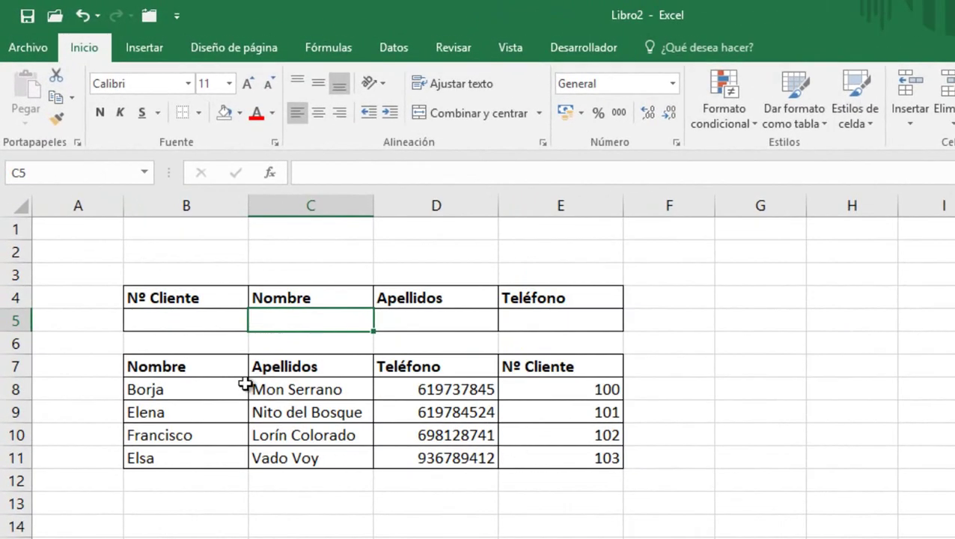
{"action": "left_click", "coordinate": [198, 371]}
{"action": "left_click", "coordinate": [326, 373]}
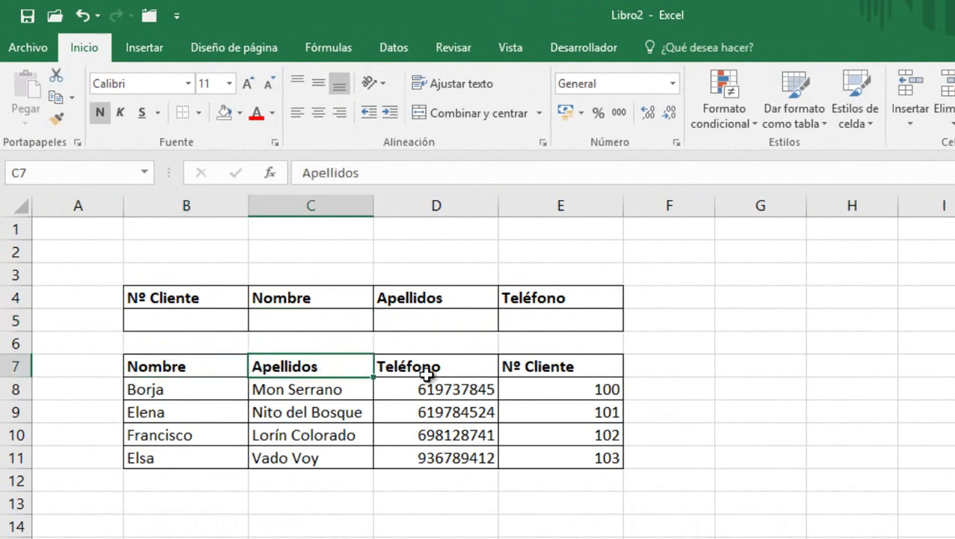
{"action": "left_click", "coordinate": [441, 375]}
{"action": "left_click", "coordinate": [565, 371]}
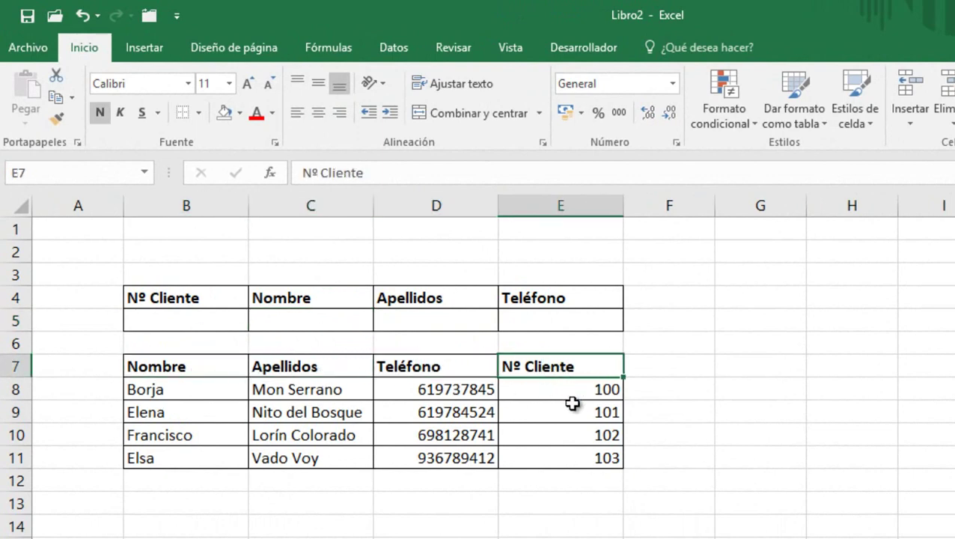
{"action": "left_click", "coordinate": [573, 405]}
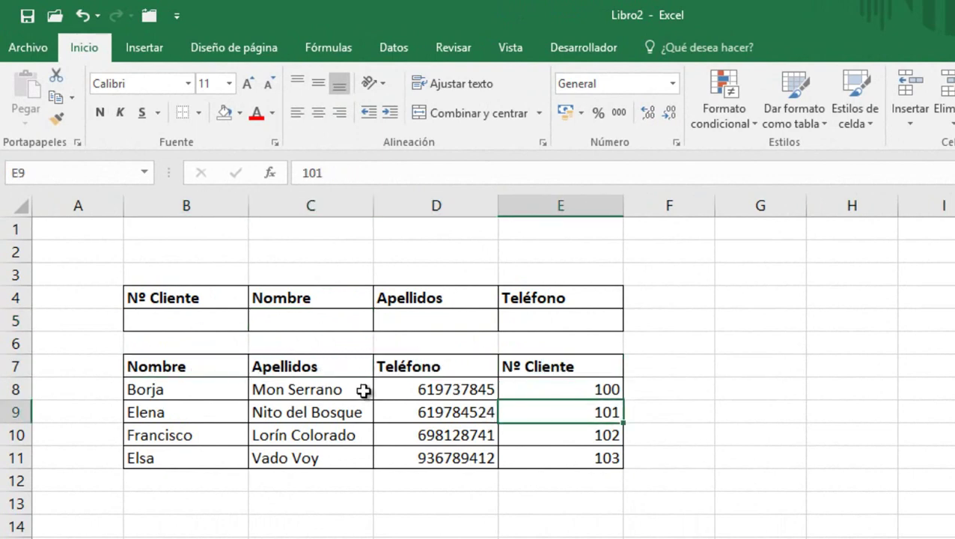
{"action": "left_click", "coordinate": [302, 322]}
{"action": "type", "text": "="}
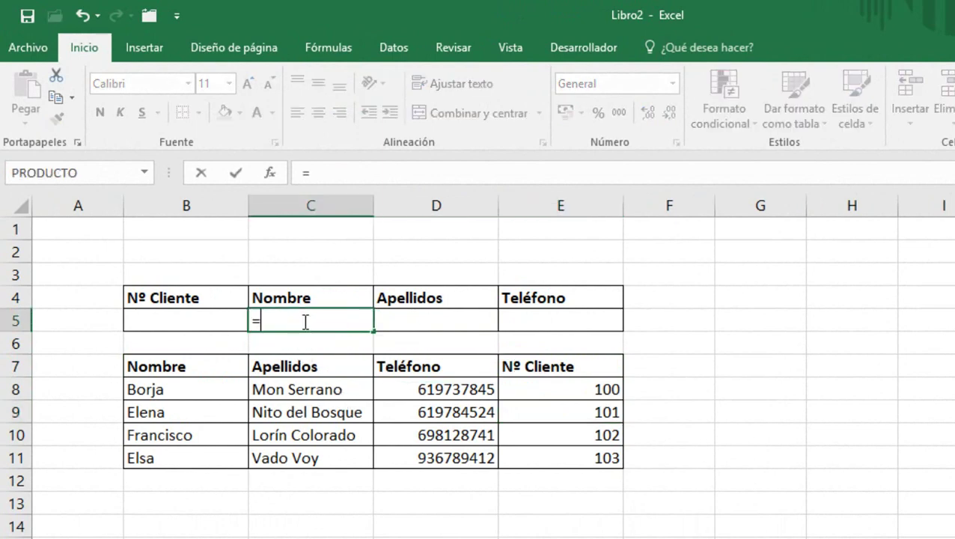
{"action": "type", "text": "bus"}
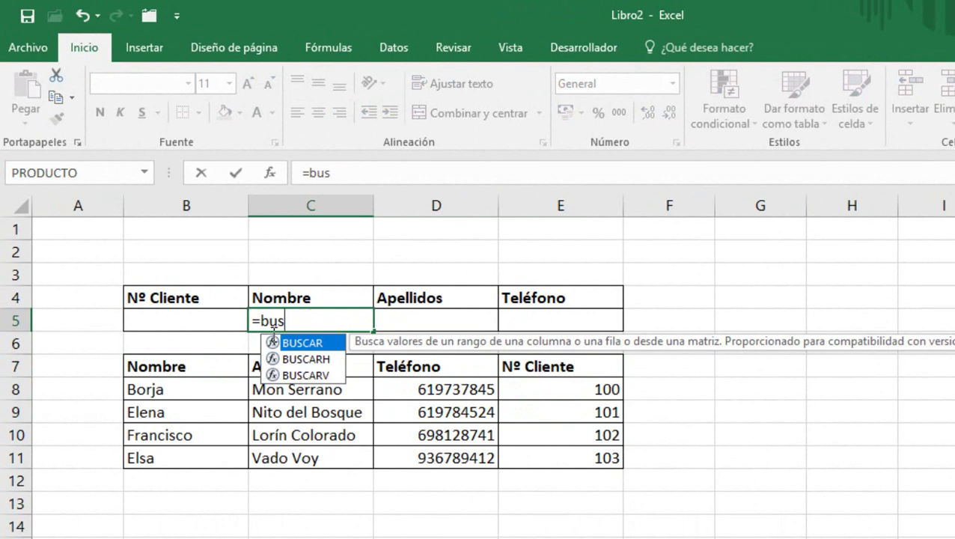
{"action": "double_click", "coordinate": [328, 374]}
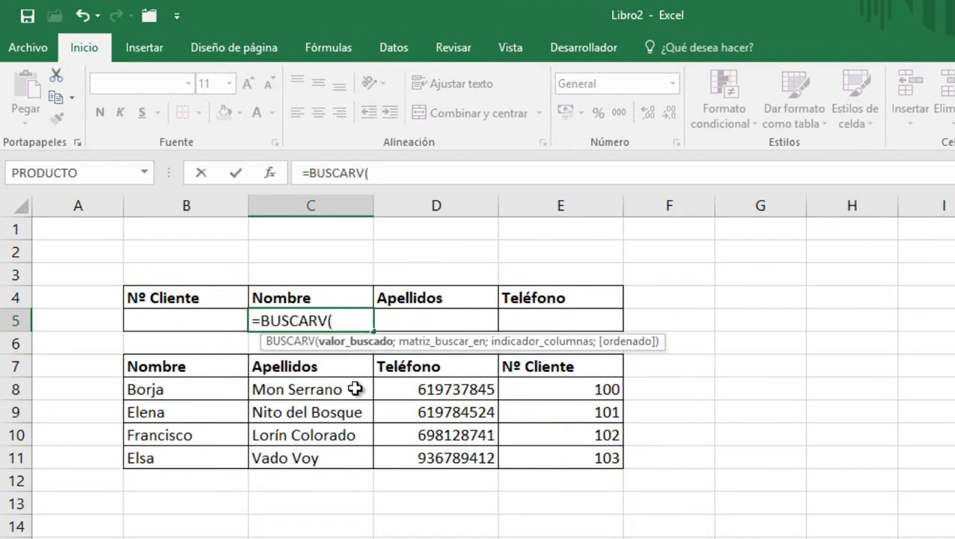
{"action": "left_click", "coordinate": [198, 318]}
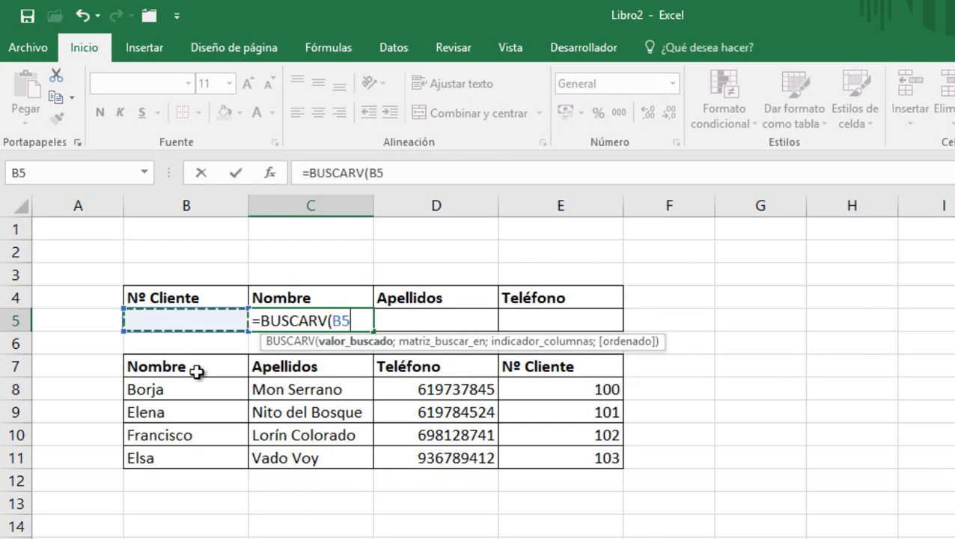
{"action": "type", "text": ";"}
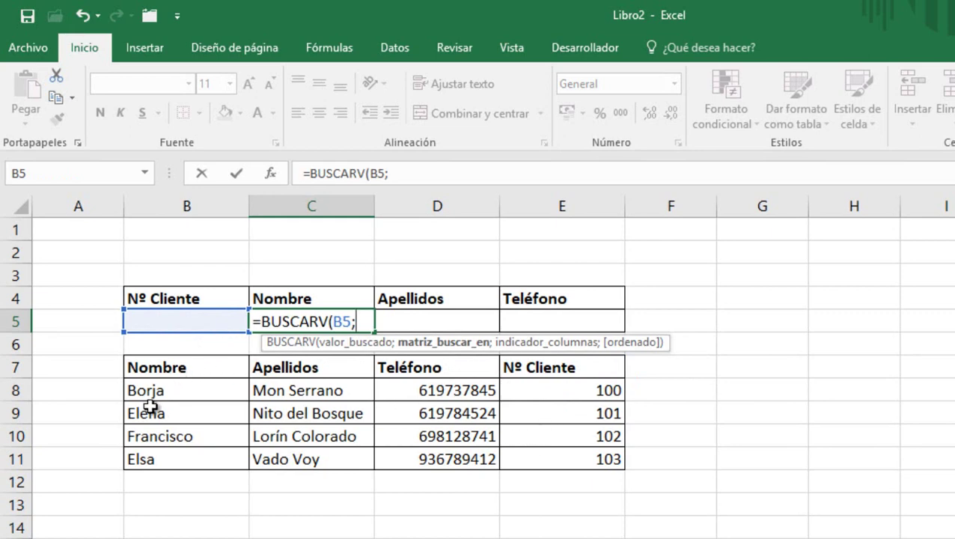
{"action": "key", "text": "Escape"}
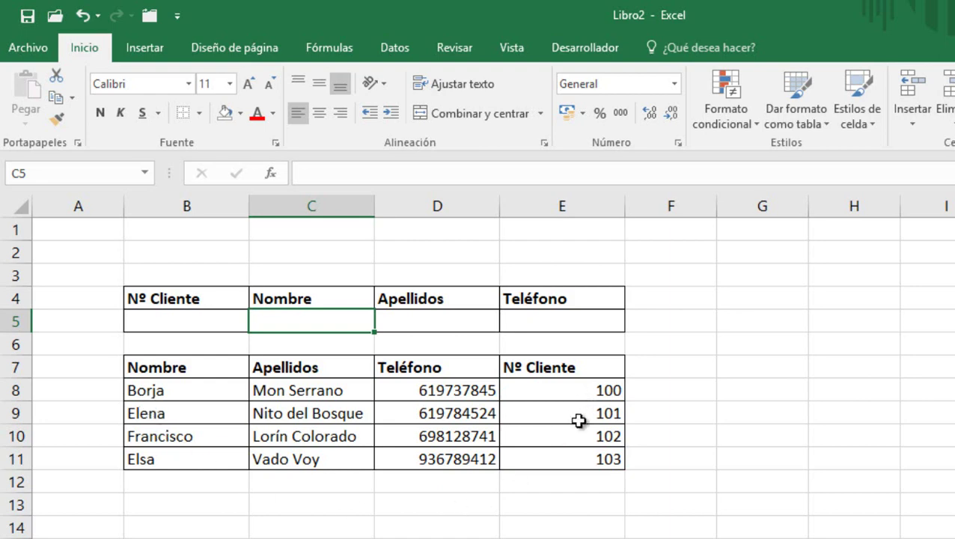
Fill A8:A11 with references to the client numbers in E8:E11, starting with =E8.
{"action": "left_click", "coordinate": [103, 393]}
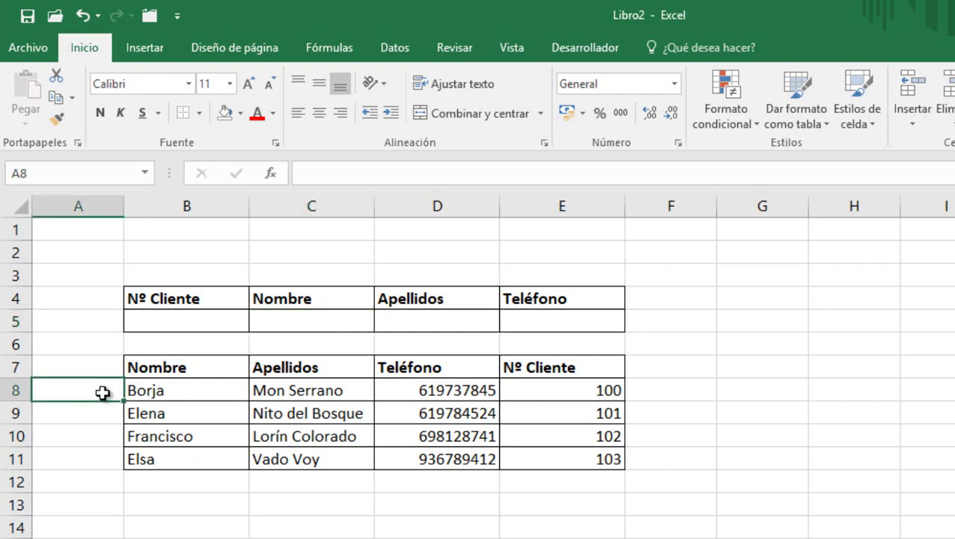
{"action": "type", "text": "="}
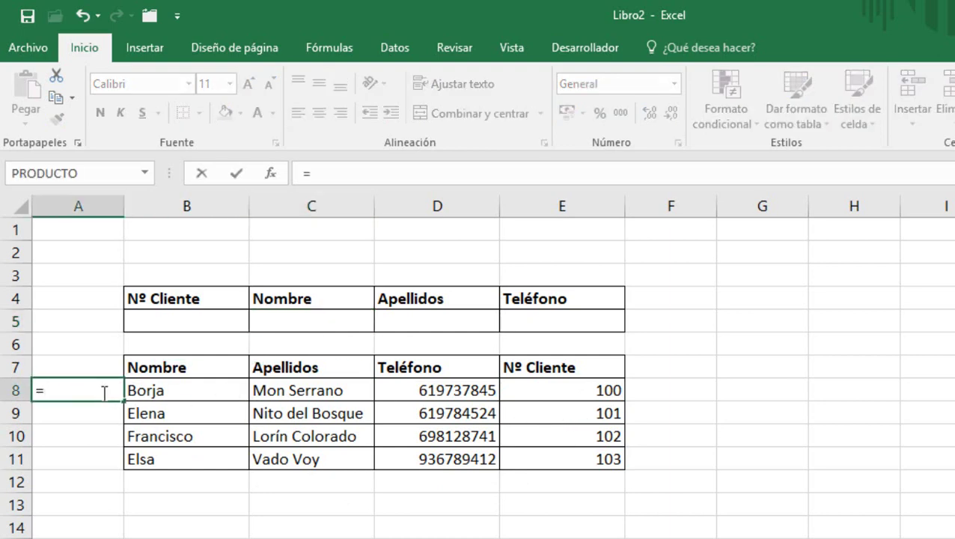
{"action": "left_click", "coordinate": [585, 391]}
{"action": "key", "text": "Return"}
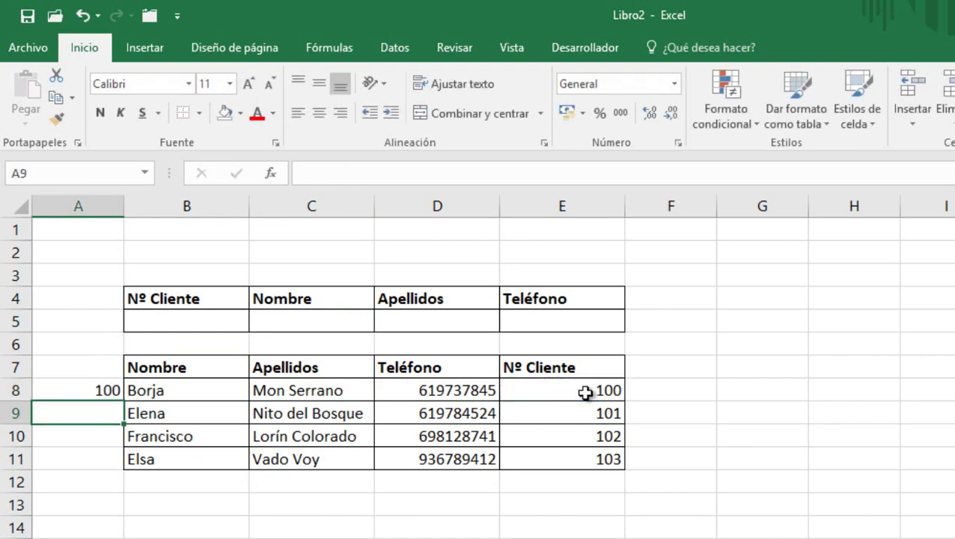
{"action": "left_click", "coordinate": [120, 390]}
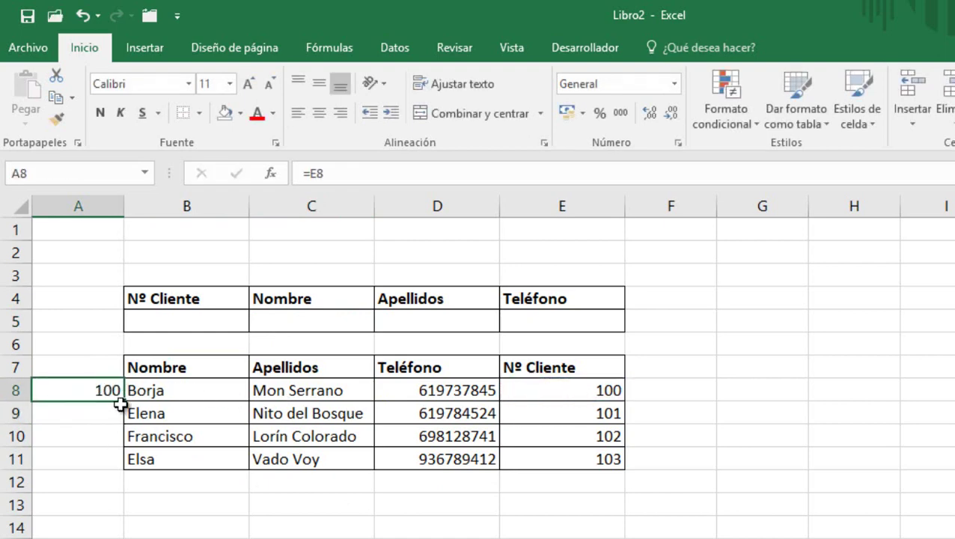
{"action": "left_click_drag", "start_coordinate": [122, 402], "coordinate": [118, 465]}
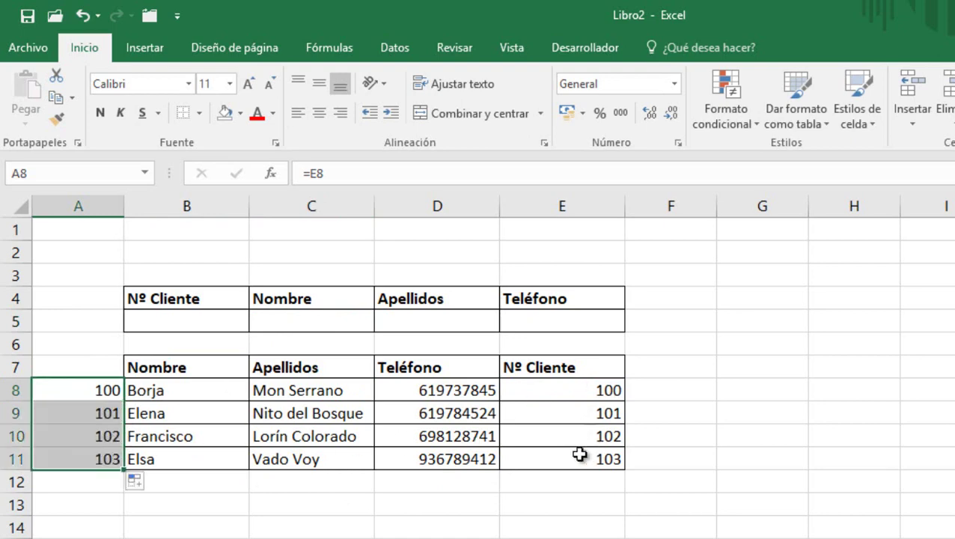
Temporarily replace the first client's number in E8 to test the reference in A8, and restore the original number.
{"action": "left_click", "coordinate": [580, 390]}
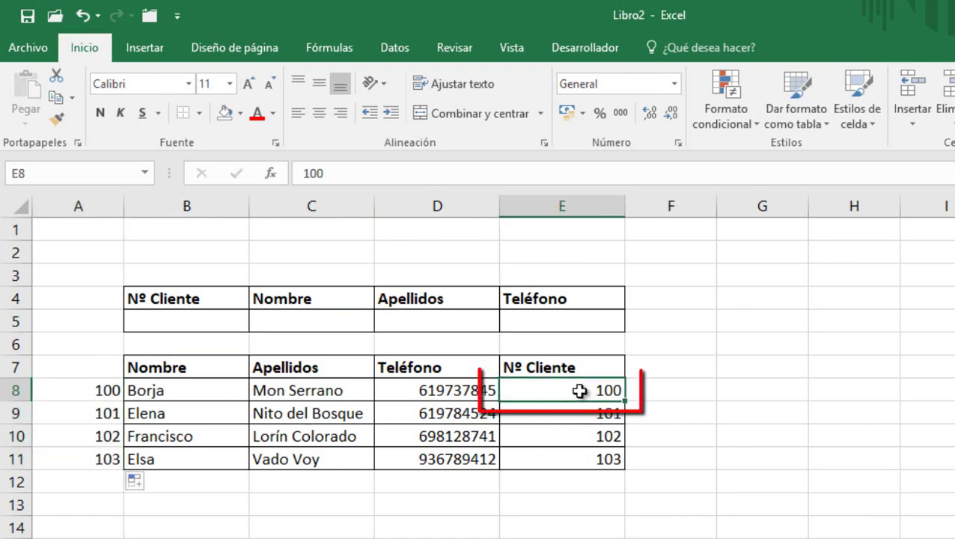
{"action": "type", "text": "200"}
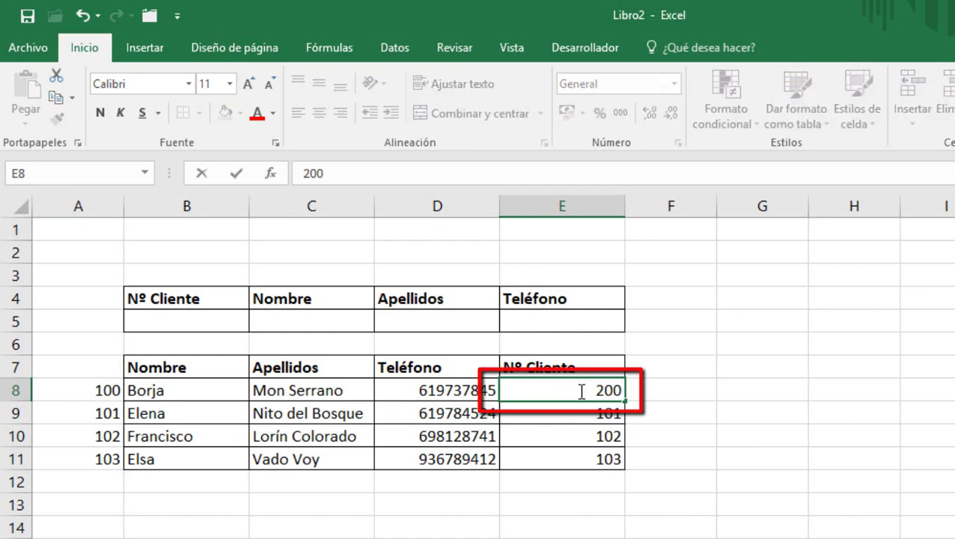
{"action": "key", "text": "Return"}
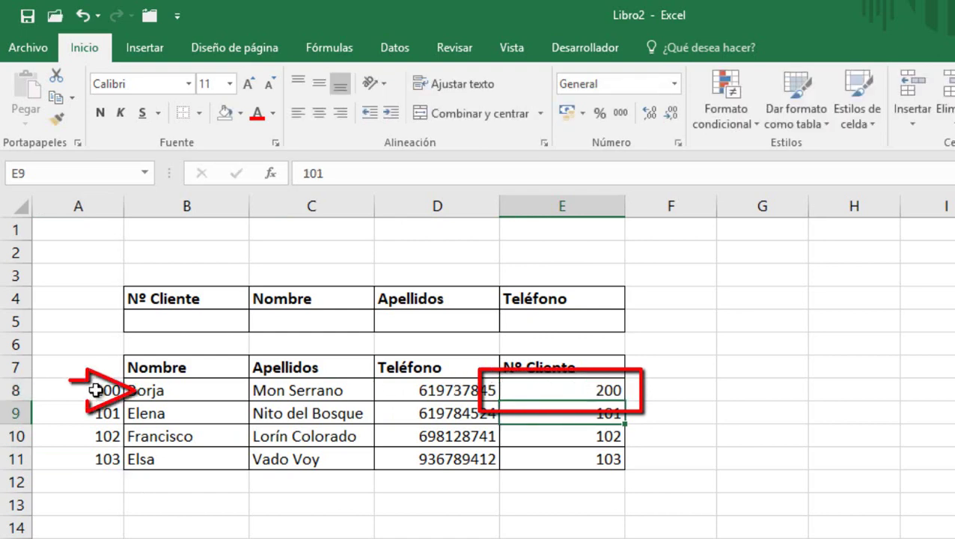
{"action": "left_click", "coordinate": [543, 390]}
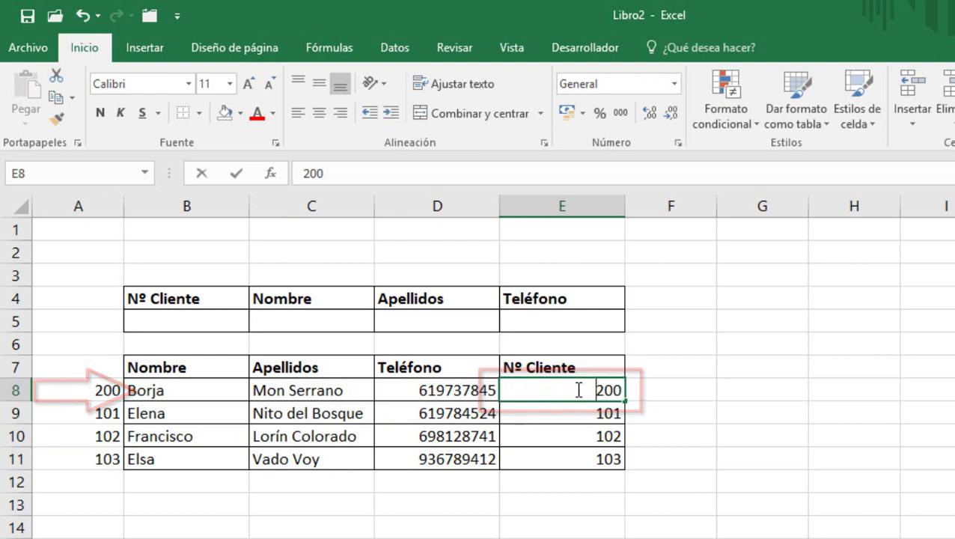
{"action": "type", "text": "10"}
{"action": "key", "text": "Return"}
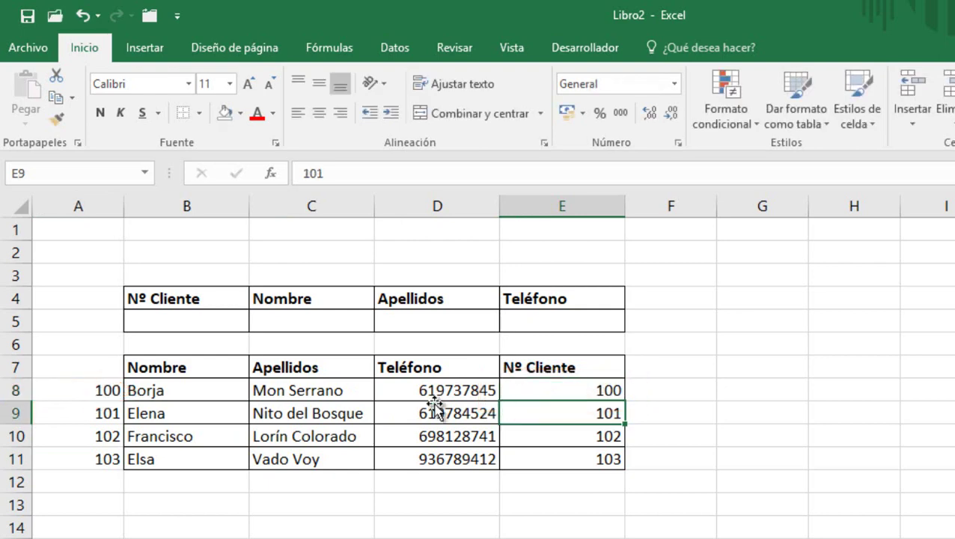
Start a BUSCARV formula in C5 with B5 as the lookup value.
{"action": "left_click", "coordinate": [277, 321]}
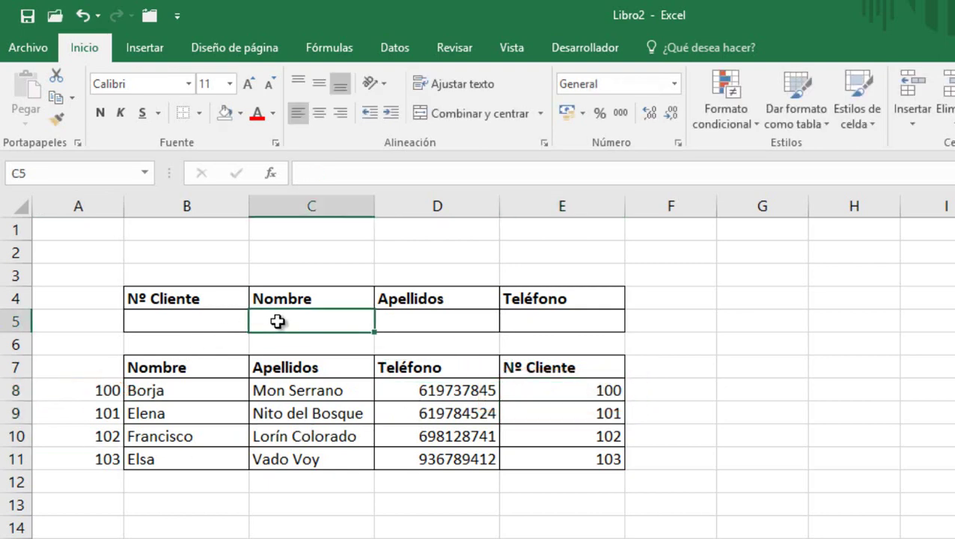
{"action": "type", "text": "=bus"}
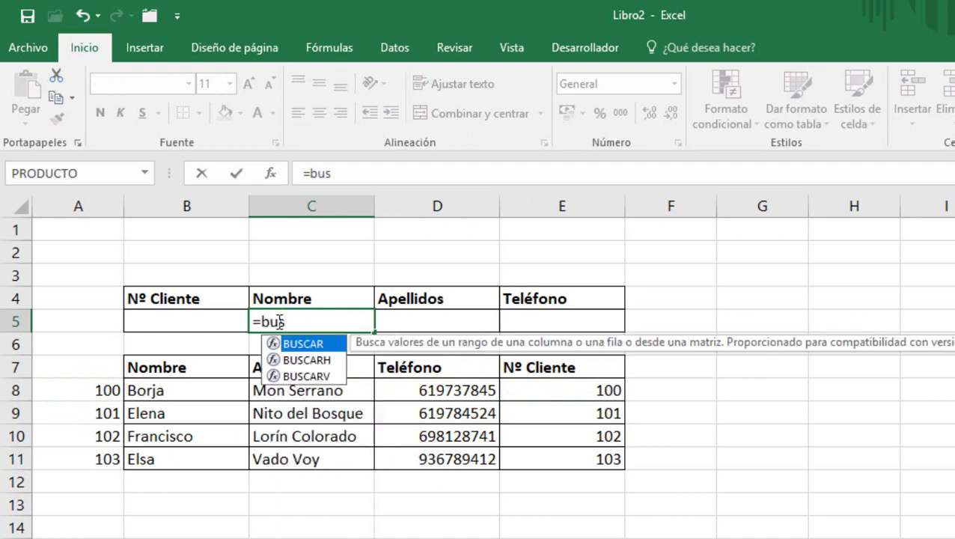
{"action": "double_click", "coordinate": [303, 376]}
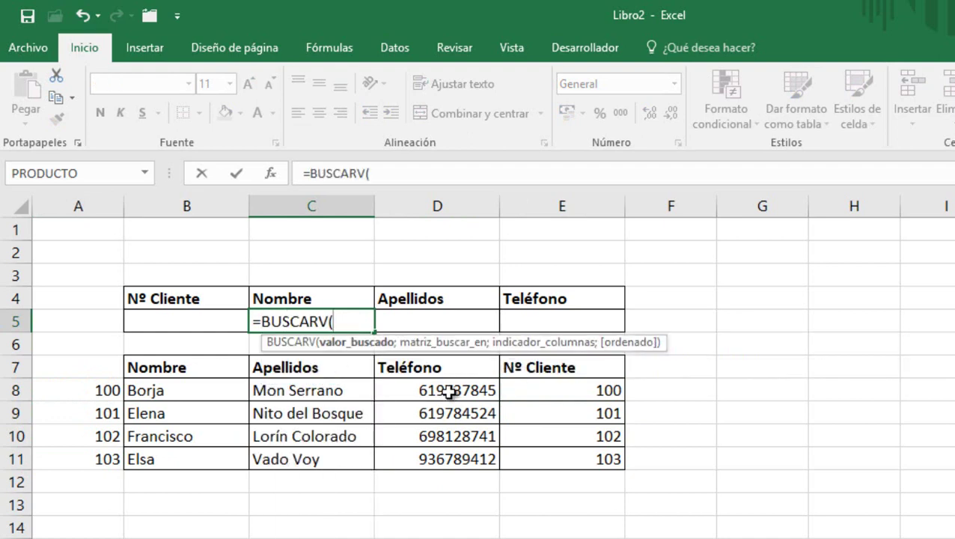
{"action": "left_click", "coordinate": [218, 322]}
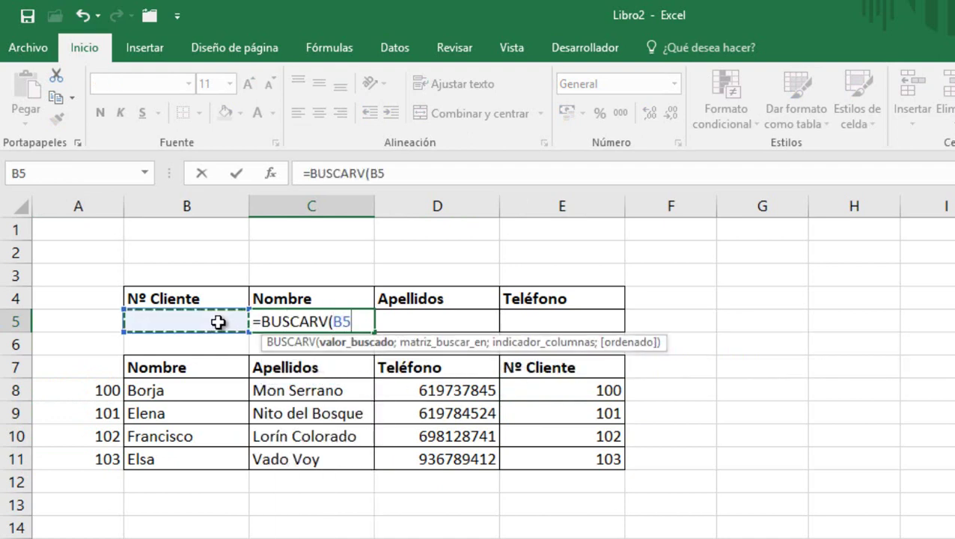
{"action": "type", "text": ";"}
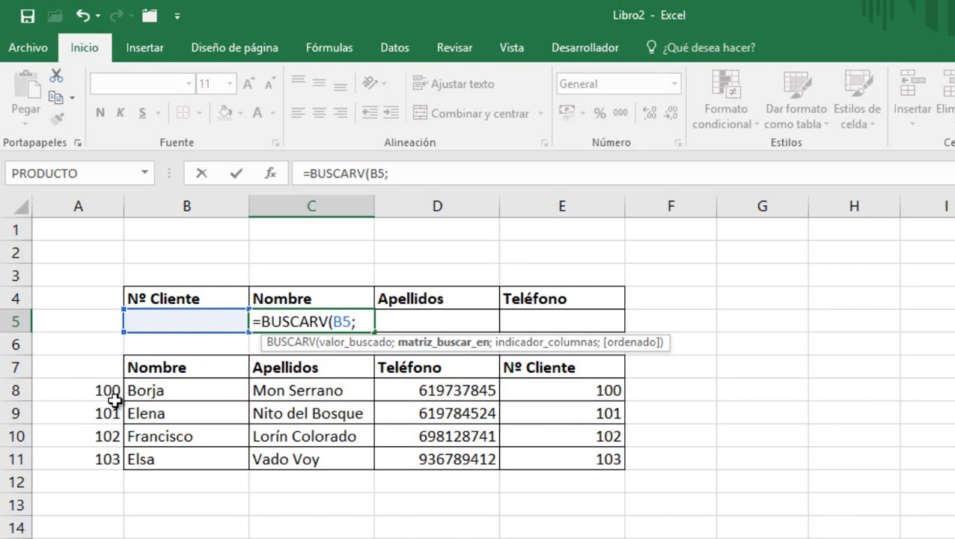
{"action": "left_click_drag", "start_coordinate": [143, 390], "coordinate": [176, 460]}
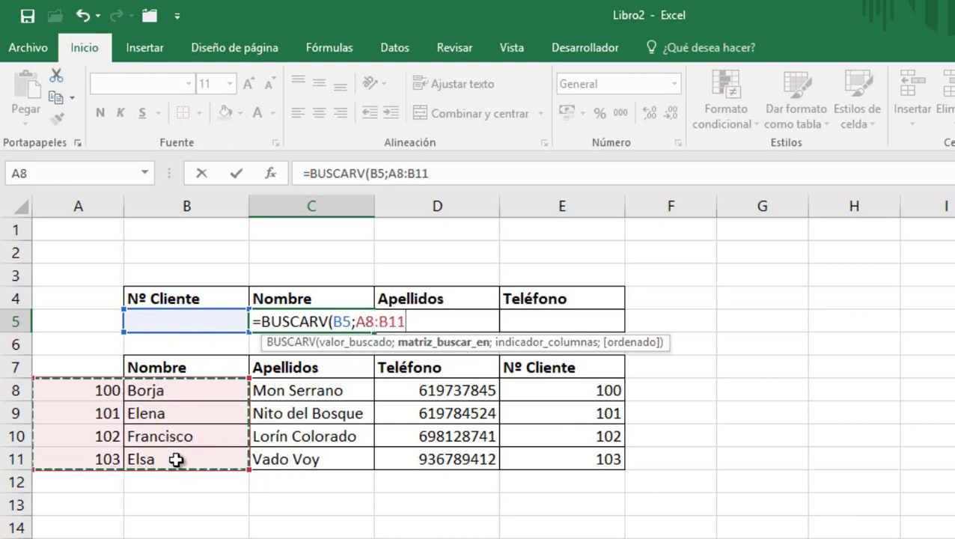
{"action": "key", "text": "BackSpace"}
{"action": "key", "text": "BackSpace"}
{"action": "key", "text": "BackSpace"}
{"action": "key", "text": "BackSpace"}
{"action": "key", "text": "BackSpace"}
{"action": "key", "text": "BackSpace"}
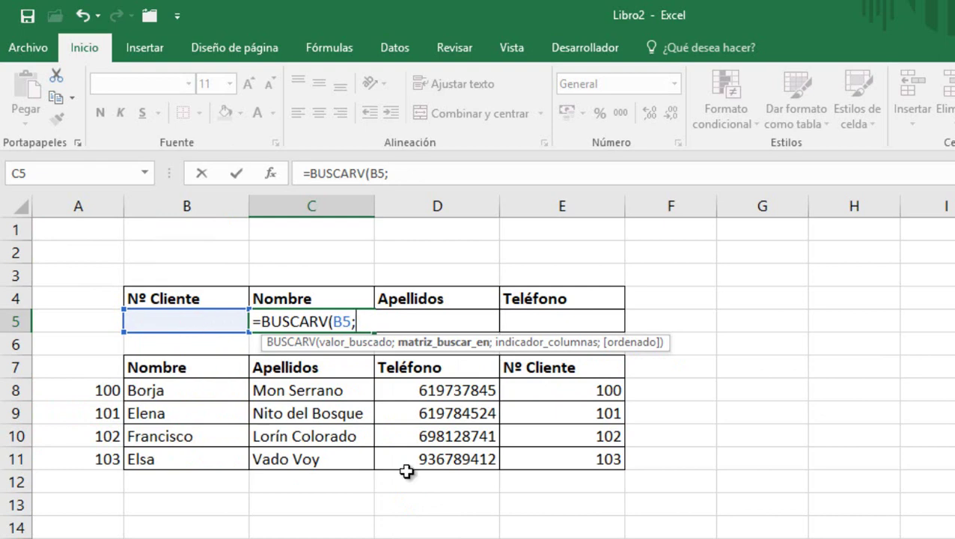
{"action": "left_click_drag", "start_coordinate": [556, 400], "coordinate": [561, 461]}
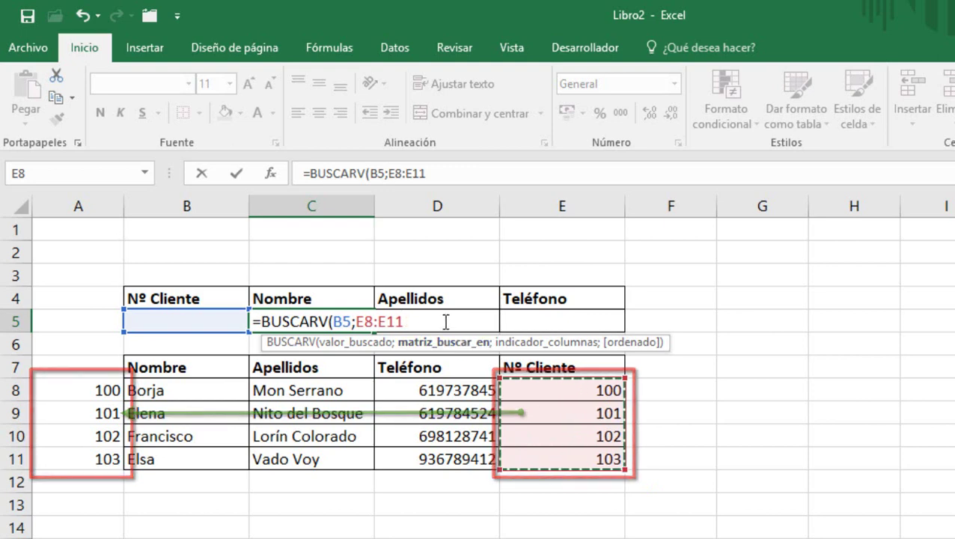
{"action": "key", "text": "BackSpace"}
{"action": "key", "text": "BackSpace"}
{"action": "key", "text": "BackSpace"}
{"action": "key", "text": "BackSpace"}
{"action": "key", "text": "BackSpace"}
{"action": "key", "text": "BackSpace"}
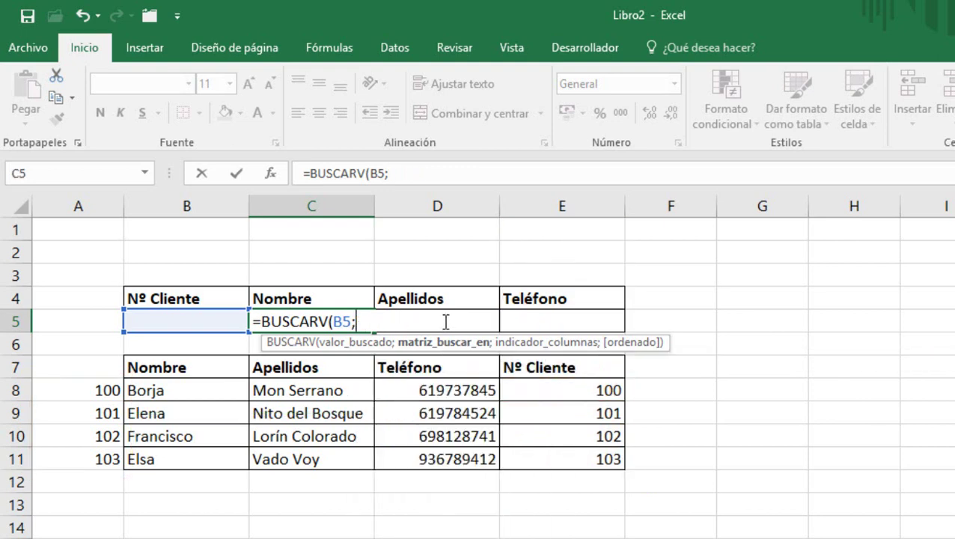
Complete the BUSCARV formula in C5 with the range A8:B11, column index 2 and FALSO for an exact match.
{"action": "left_click_drag", "start_coordinate": [85, 385], "coordinate": [88, 456]}
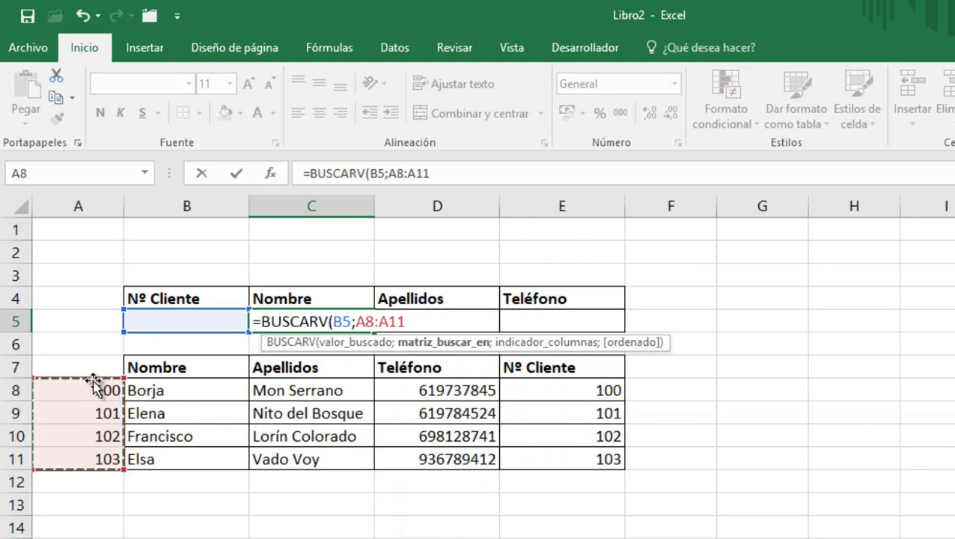
{"action": "left_click_drag", "start_coordinate": [88, 390], "coordinate": [196, 453]}
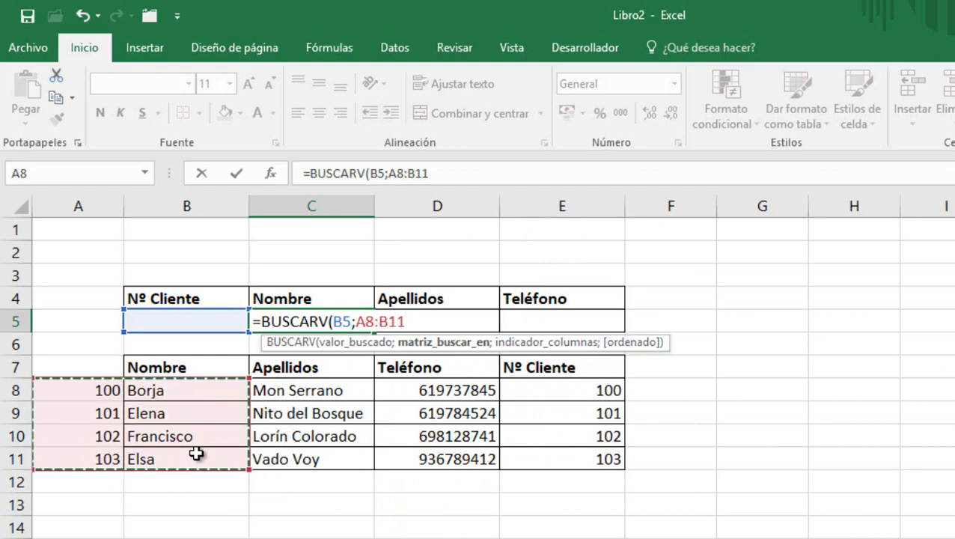
{"action": "type", "text": ";"}
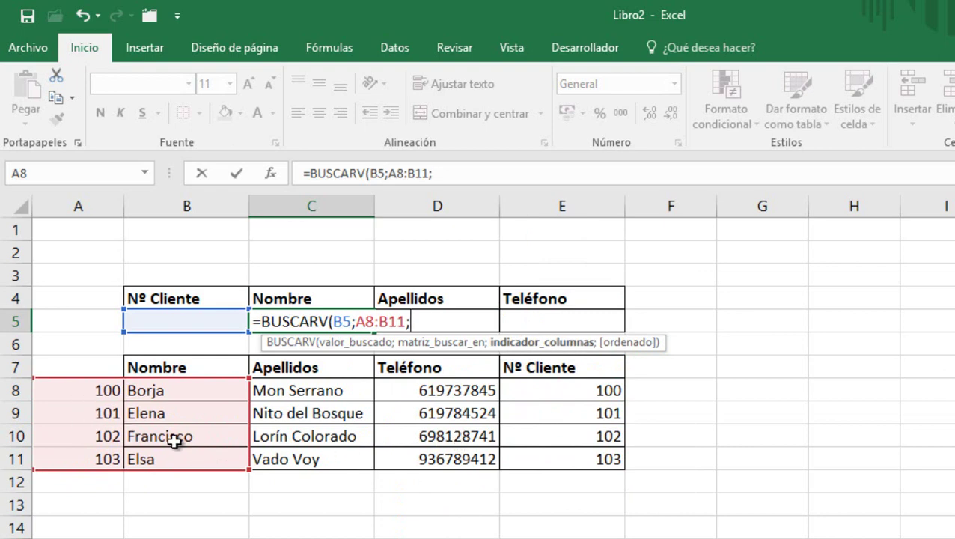
{"action": "type", "text": "2;"}
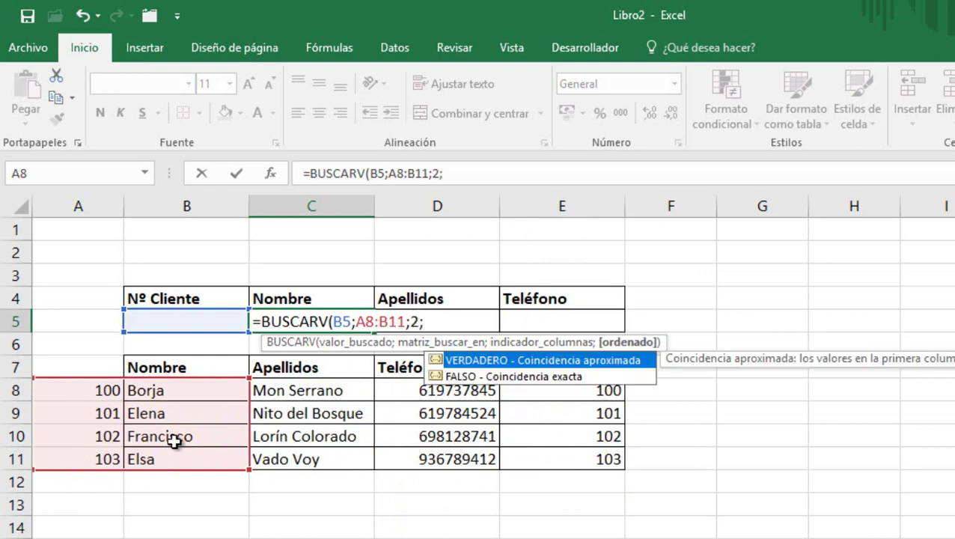
{"action": "double_click", "coordinate": [520, 377]}
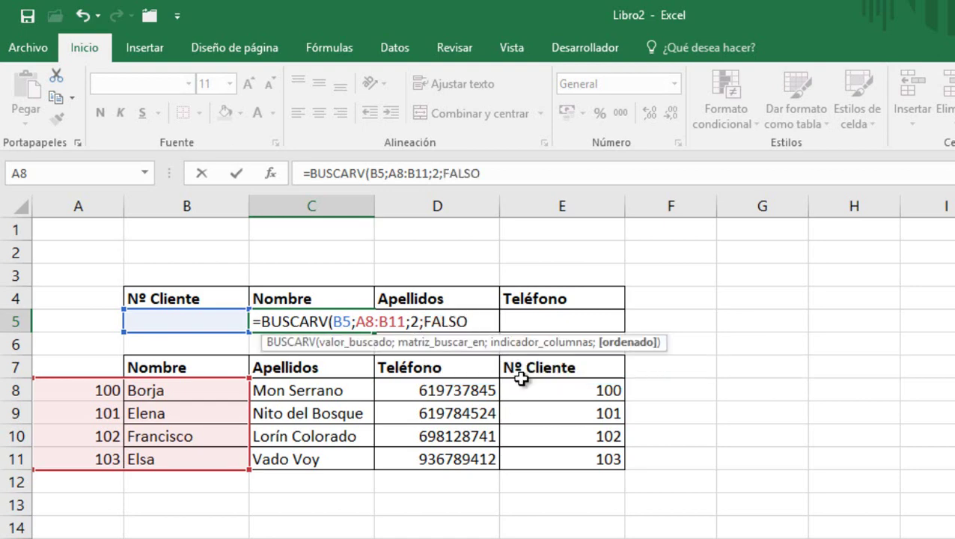
{"action": "key", "text": "Return"}
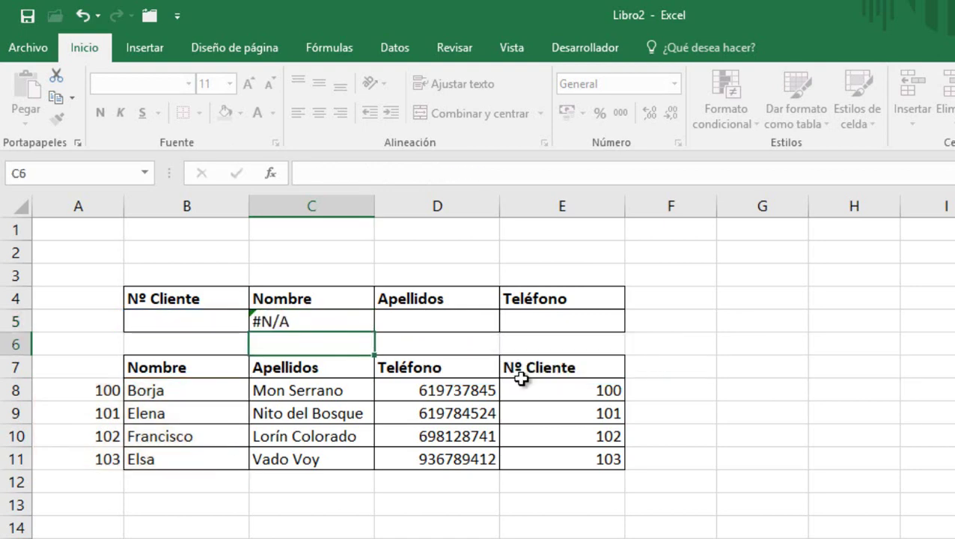
Enter the last listed client's number in B5 to test the name lookup in C5.
{"action": "left_click", "coordinate": [227, 322]}
{"action": "type", "text": "103"}
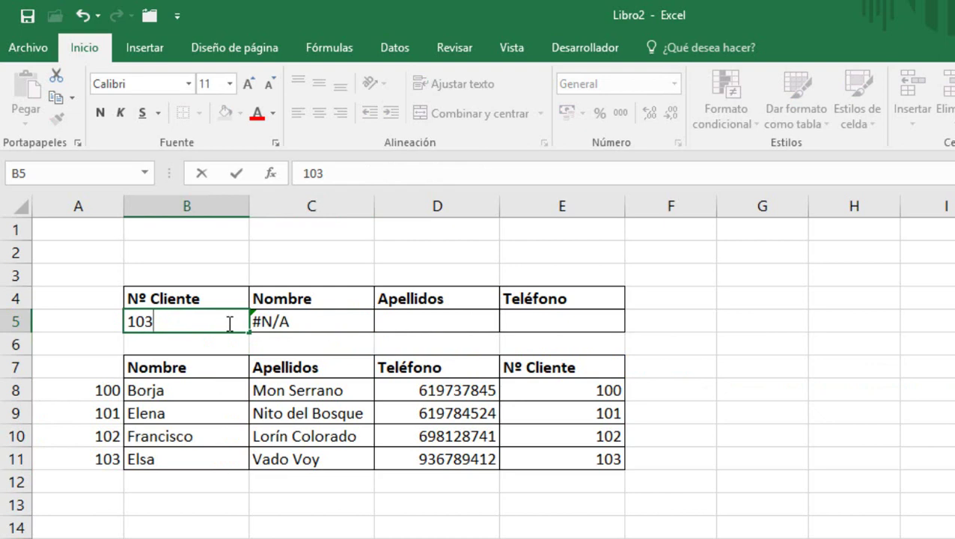
{"action": "key", "text": "Return"}
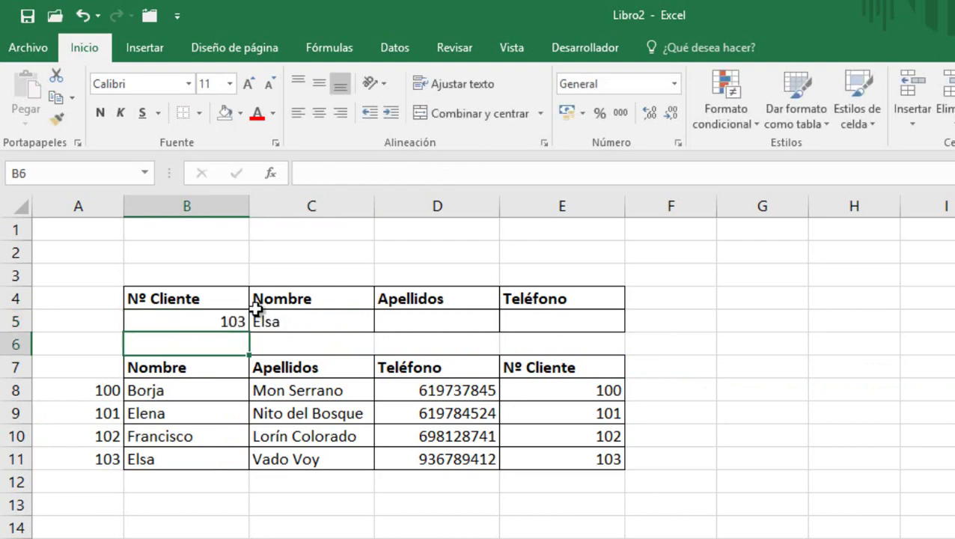
{"action": "left_click", "coordinate": [284, 320]}
Hide helper column A and select C5 to check its lookup formula.
{"action": "left_click", "coordinate": [75, 201]}
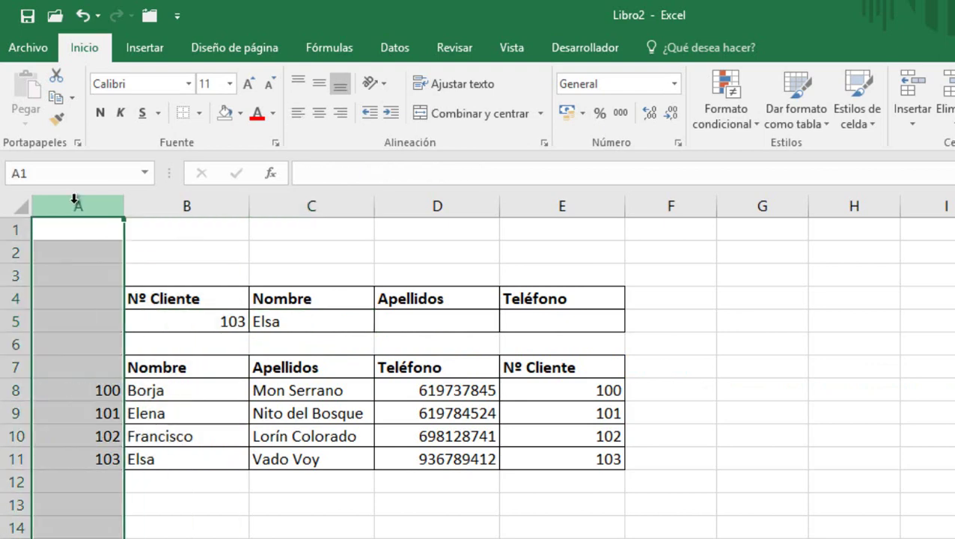
{"action": "right_click", "coordinate": [75, 199]}
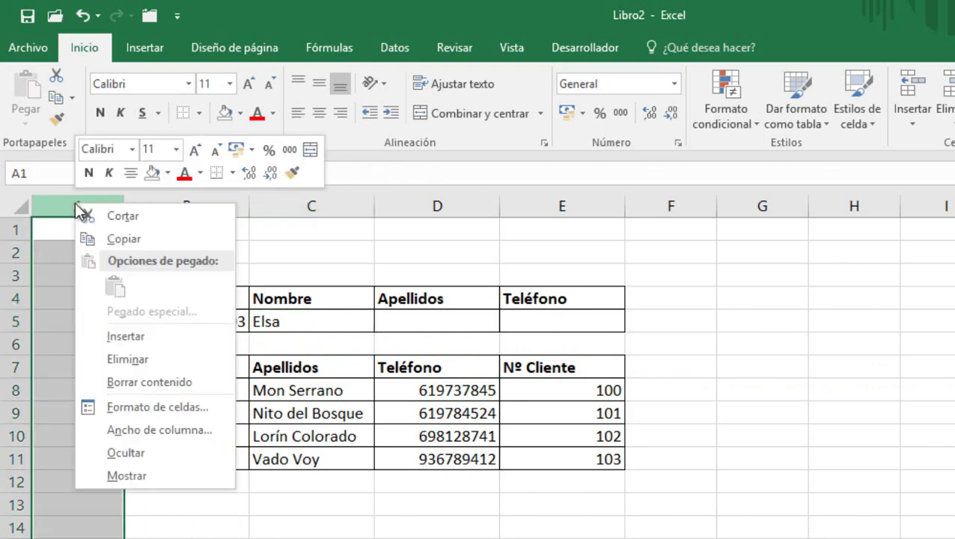
{"action": "left_click", "coordinate": [116, 453]}
{"action": "left_click", "coordinate": [146, 500]}
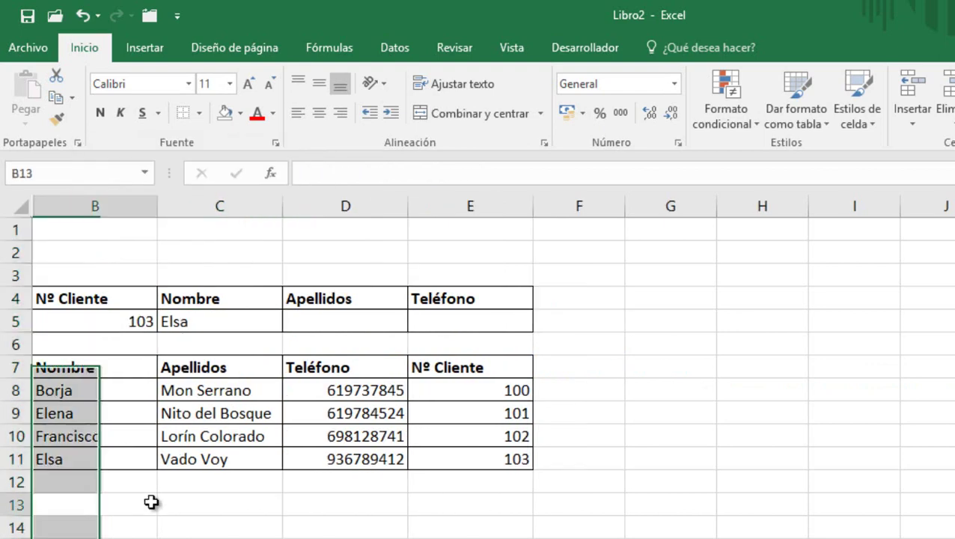
{"action": "left_click", "coordinate": [208, 321]}
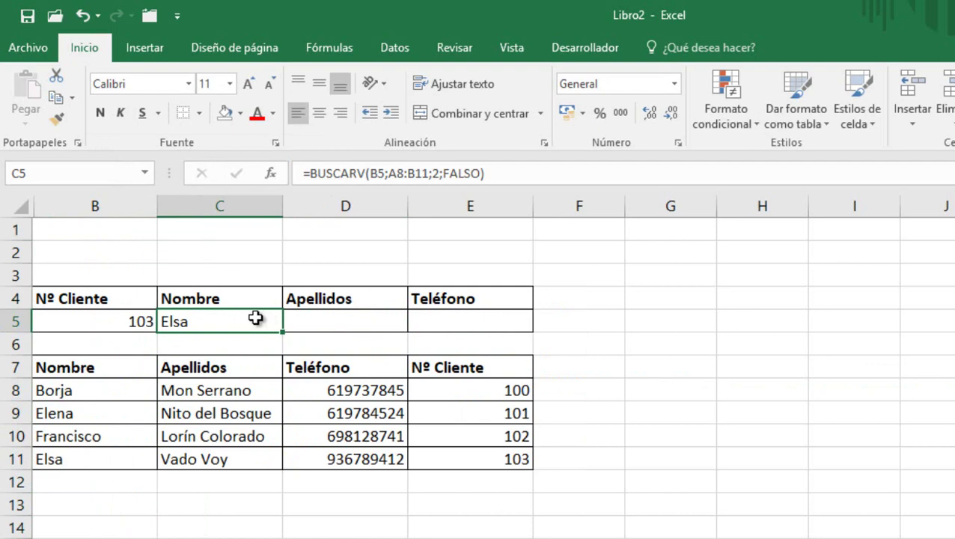